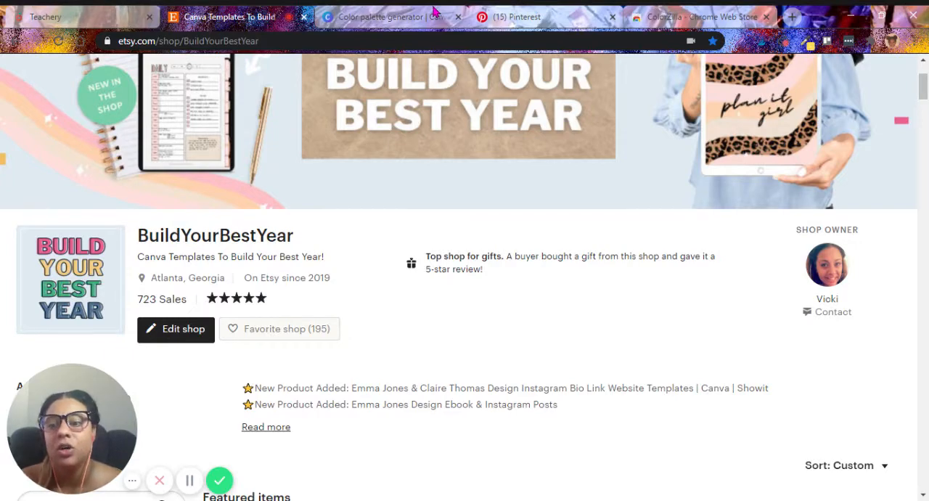
Switch to Canva's color palette generator and examine the palette of the demo donut image.
{"action": "left_click", "coordinate": [434, 11]}
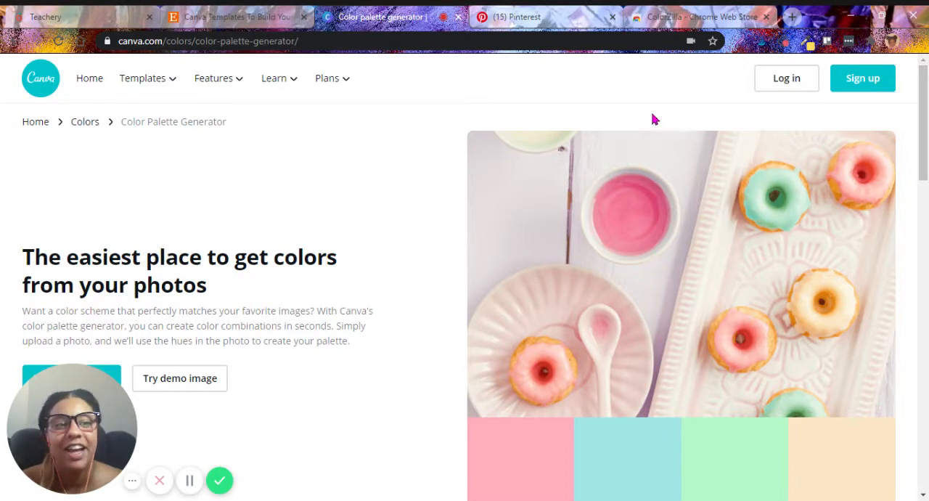
{"action": "left_click_drag", "start_coordinate": [922, 157], "coordinate": [922, 187]}
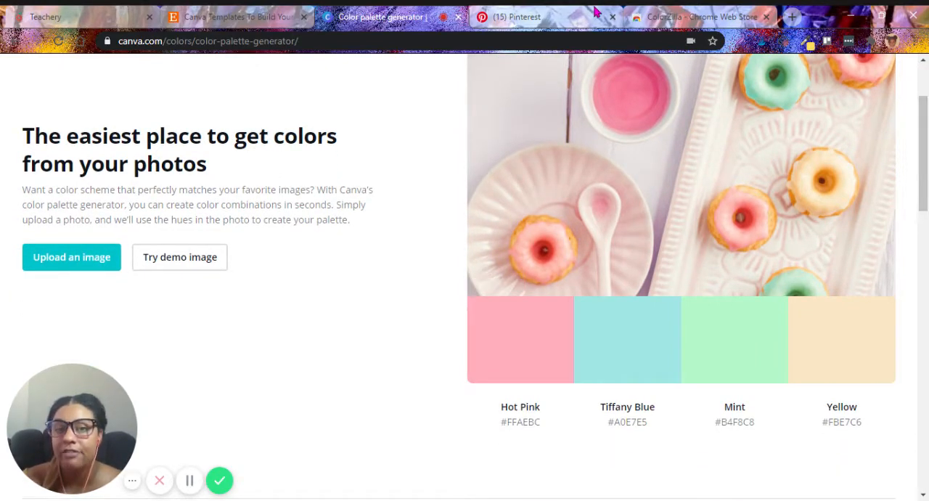
Browse the Brand Inspiration board on Pinterest and open the Emma Jones mood board pin.
{"action": "left_click", "coordinate": [551, 12]}
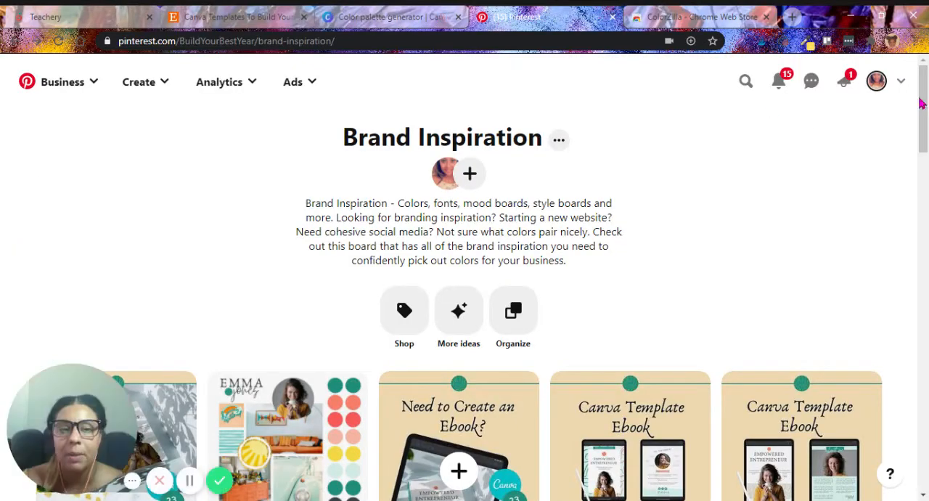
{"action": "left_click_drag", "start_coordinate": [926, 112], "coordinate": [925, 192]}
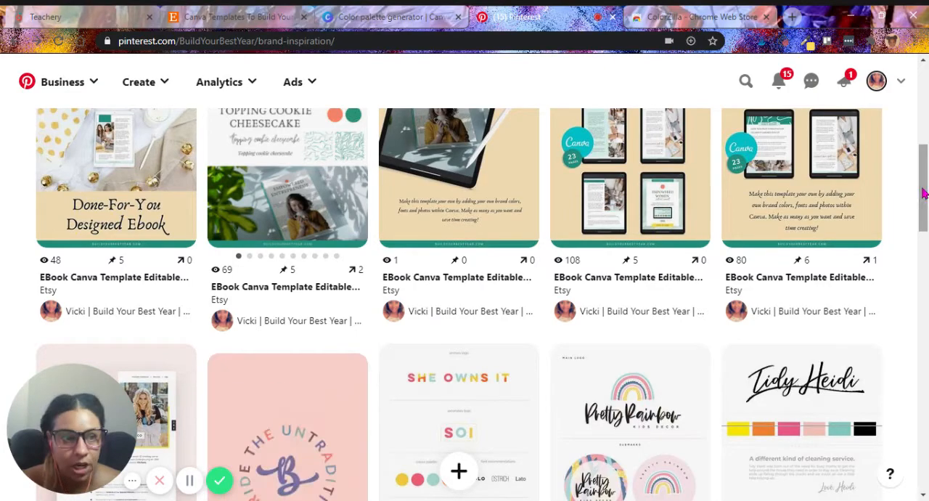
{"action": "scroll", "coordinate": [923, 202], "scroll_direction": "down", "scroll_amount": 1}
{"action": "left_click_drag", "start_coordinate": [924, 202], "coordinate": [861, 236]}
{"action": "left_click", "coordinate": [332, 246]}
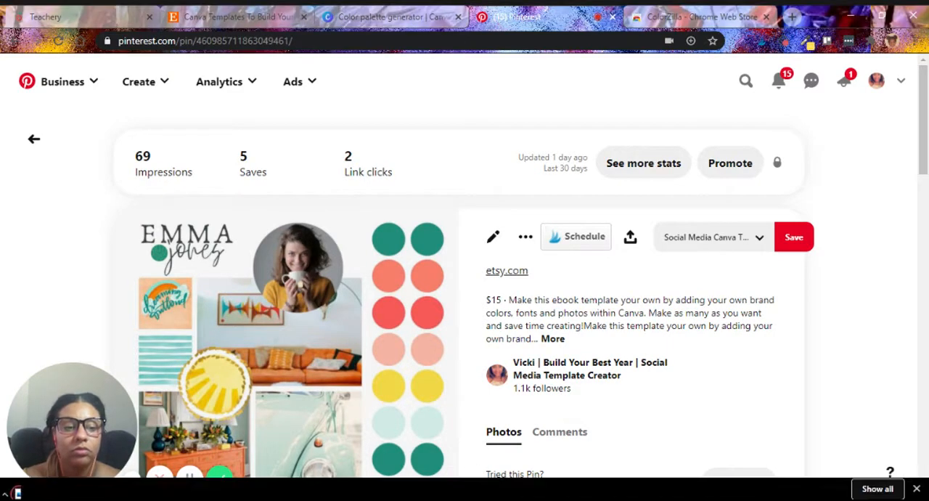
Generate a palette from the downloaded Emma Jones mood board image in Canva's color palette generator.
{"action": "left_click", "coordinate": [417, 14]}
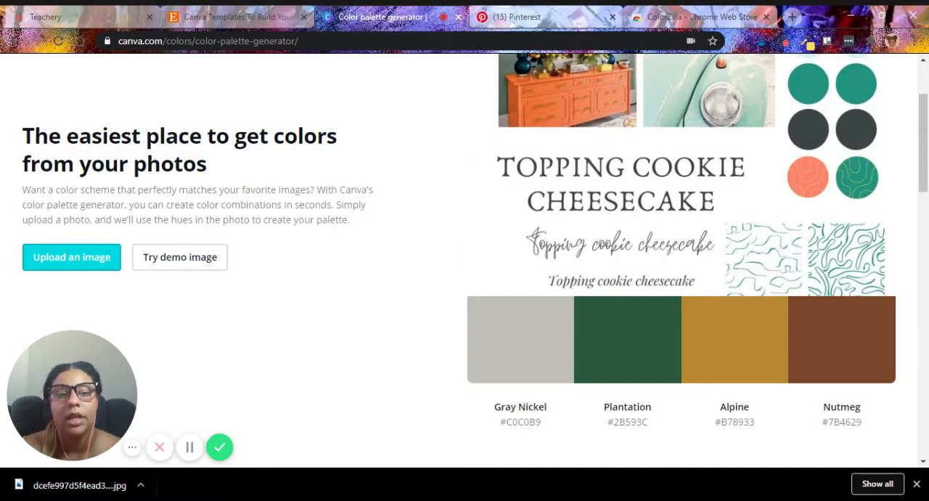
{"action": "left_click_drag", "start_coordinate": [923, 167], "coordinate": [894, 360]}
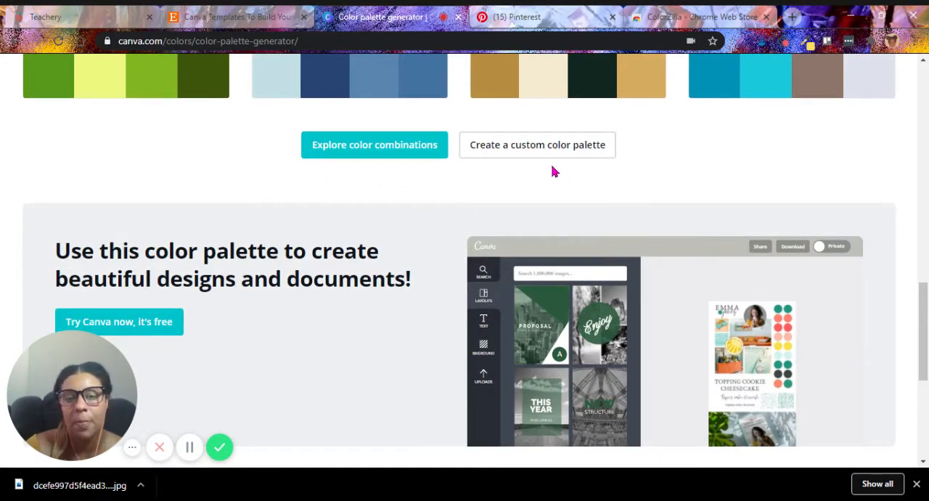
Open Canva's color wheel for a custom palette and try complementary combinations with purple #B34C9A and green #19E695.
{"action": "left_click", "coordinate": [535, 148]}
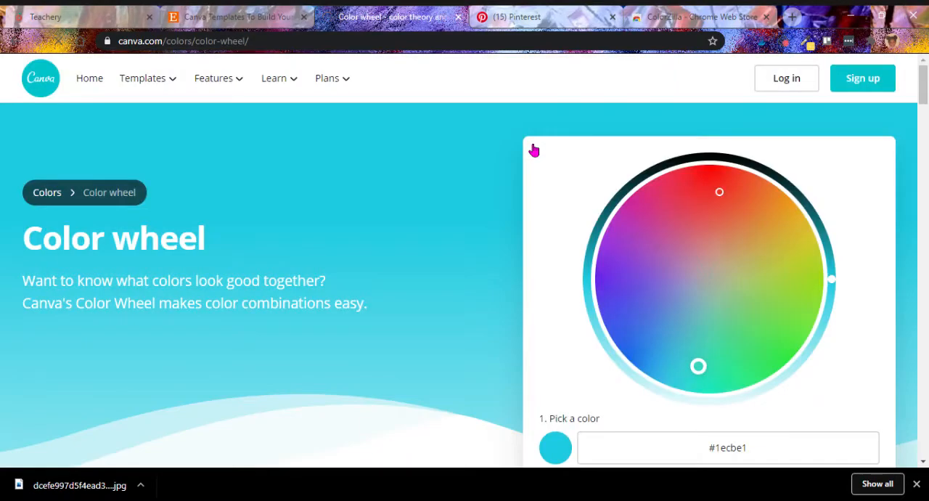
{"action": "scroll", "coordinate": [923, 105], "scroll_direction": "down", "scroll_amount": 1}
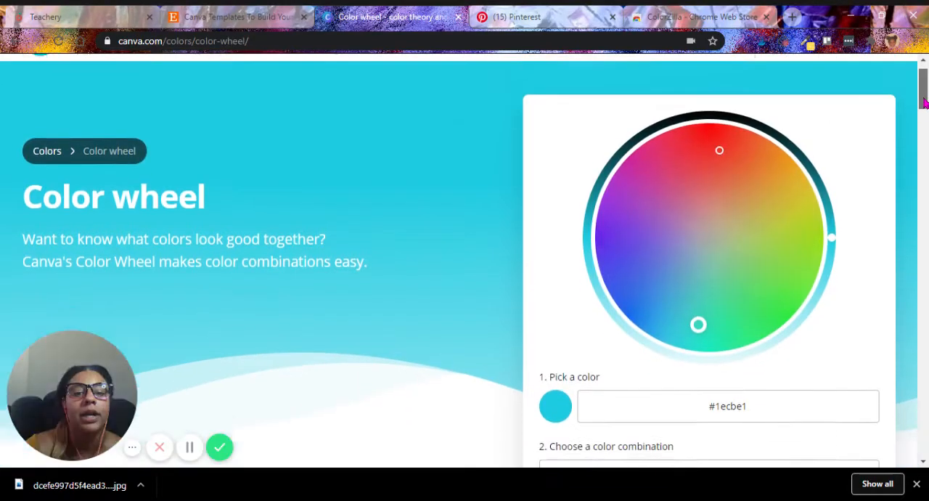
{"action": "left_click_drag", "start_coordinate": [923, 101], "coordinate": [924, 116]}
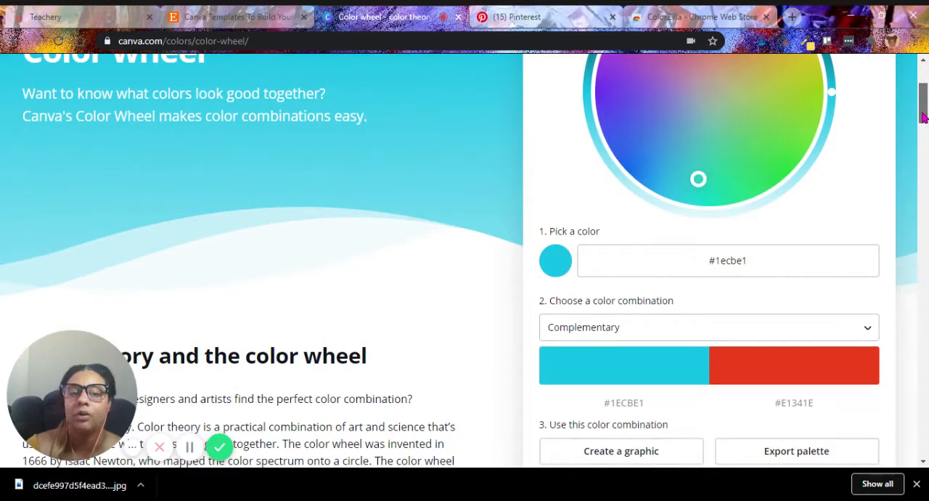
{"action": "left_click", "coordinate": [756, 121]}
{"action": "left_click", "coordinate": [674, 137]}
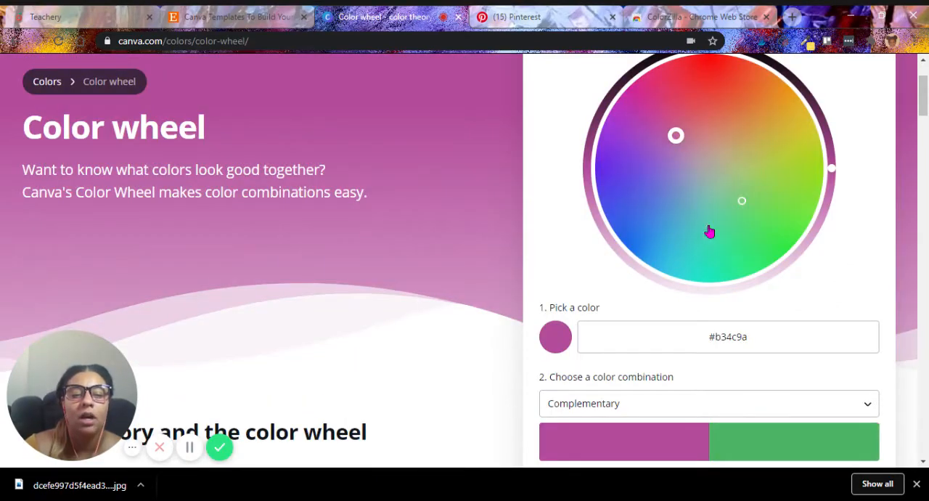
{"action": "left_click", "coordinate": [747, 254]}
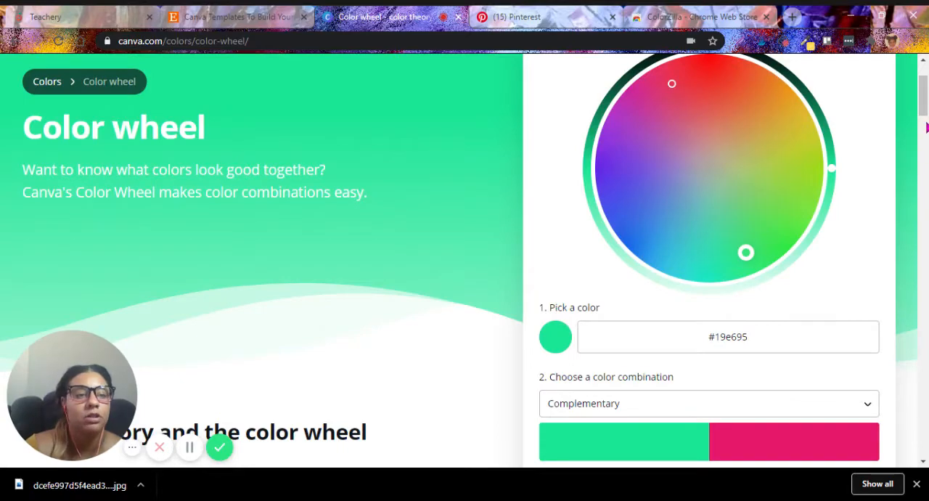
{"action": "scroll", "coordinate": [923, 95], "scroll_direction": "down", "scroll_amount": 4}
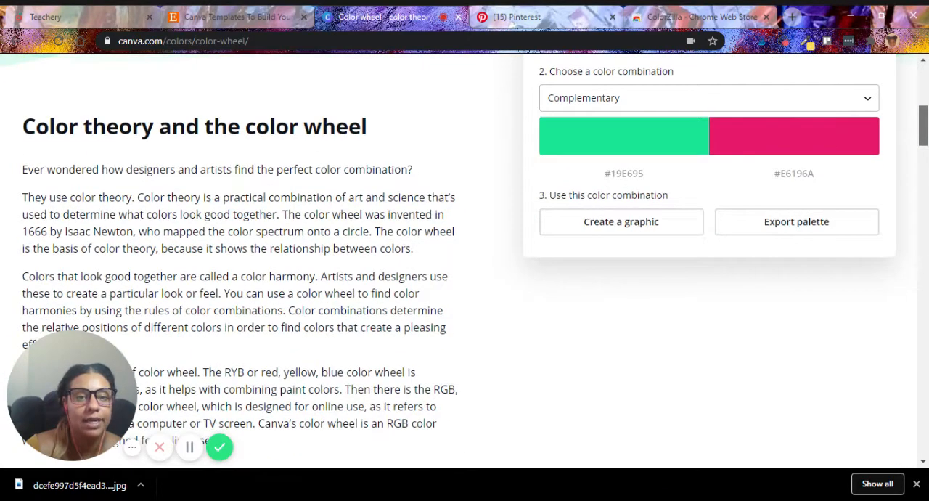
{"action": "scroll", "coordinate": [920, 123], "scroll_direction": "up", "scroll_amount": 5}
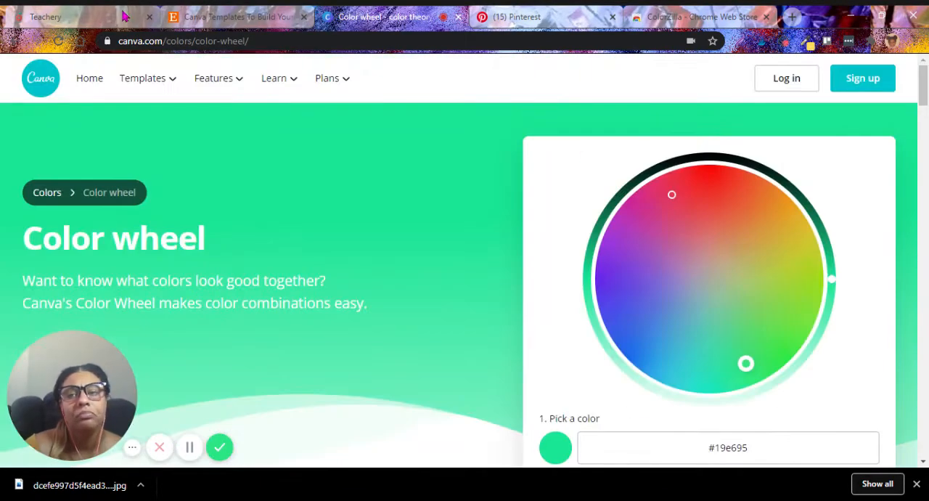
Go back to the "canva color palette" search results and reopen the color palette generator with the mood board image.
{"action": "left_click", "coordinate": [16, 40]}
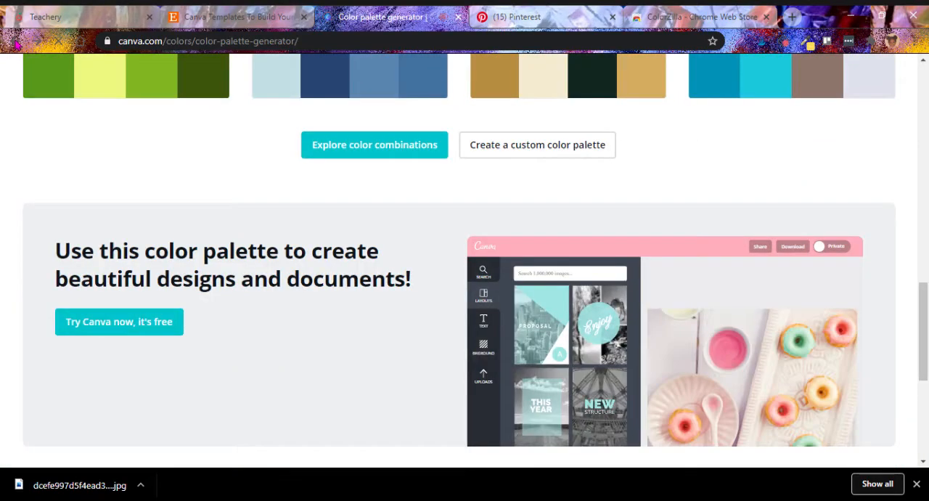
{"action": "left_click", "coordinate": [17, 43]}
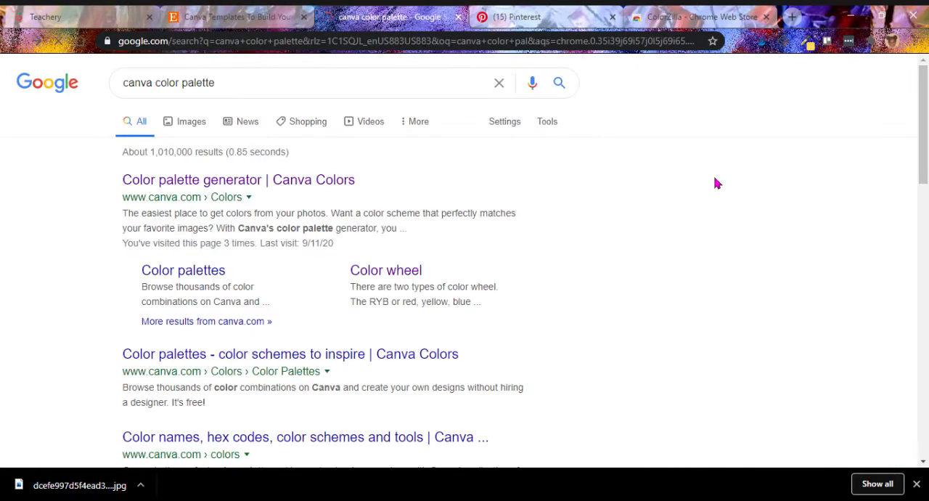
{"action": "mouse_move", "coordinate": [922, 118]}
{"action": "left_mouse_down"}
{"action": "mouse_move", "coordinate": [922, 165]}
{"action": "mouse_move", "coordinate": [905, 118]}
{"action": "left_mouse_up"}
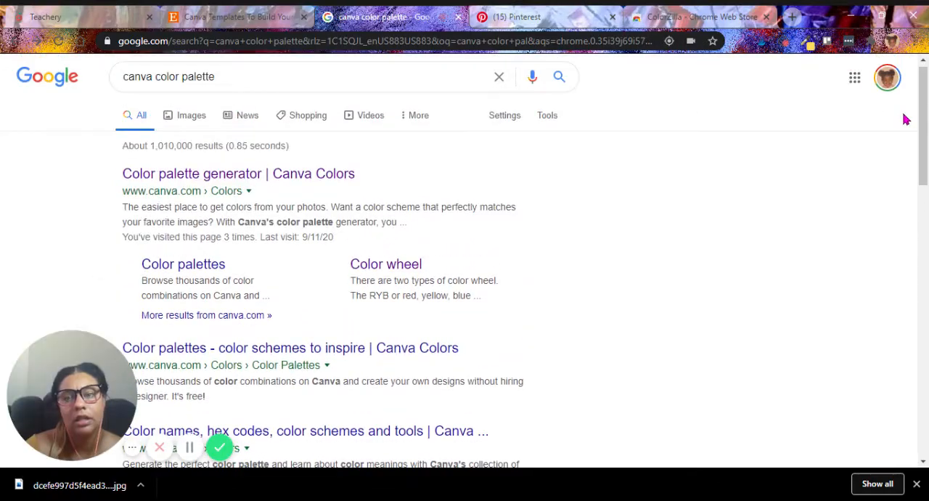
{"action": "left_click", "coordinate": [227, 183]}
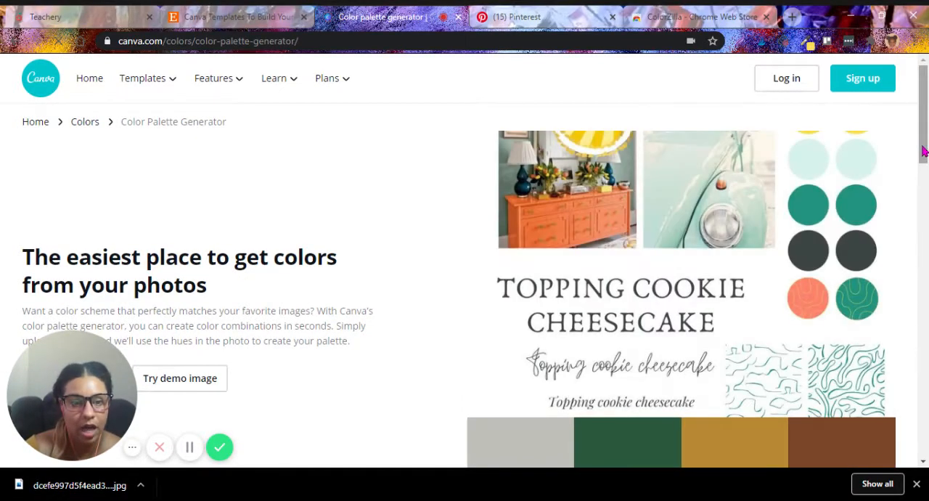
Review the palette generated from the mood board image and highlight the Gray Nickel hex code #C0C0B9.
{"action": "left_click_drag", "start_coordinate": [924, 151], "coordinate": [923, 194]}
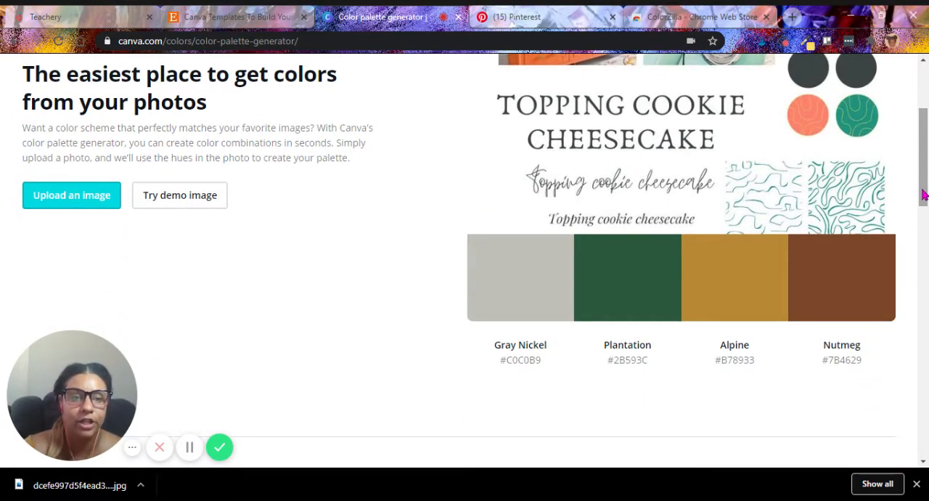
{"action": "triple_click", "coordinate": [516, 357]}
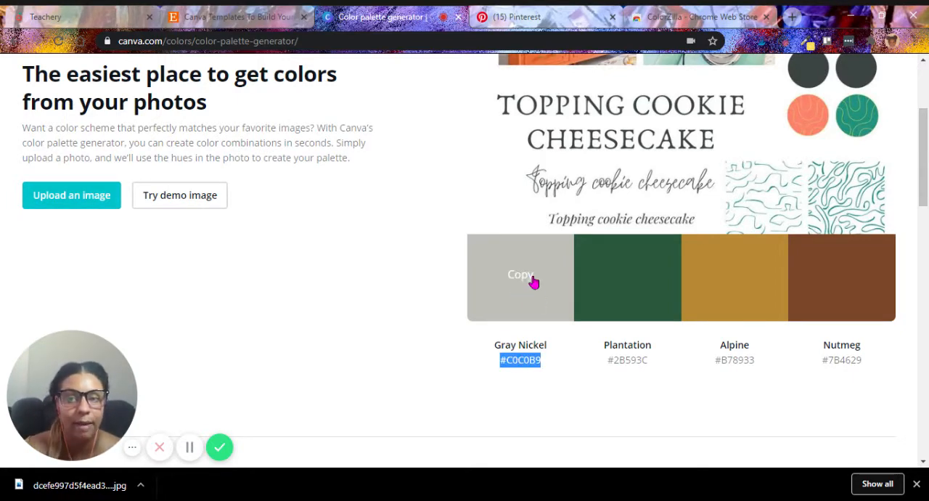
{"action": "left_click_drag", "start_coordinate": [924, 193], "coordinate": [884, 172]}
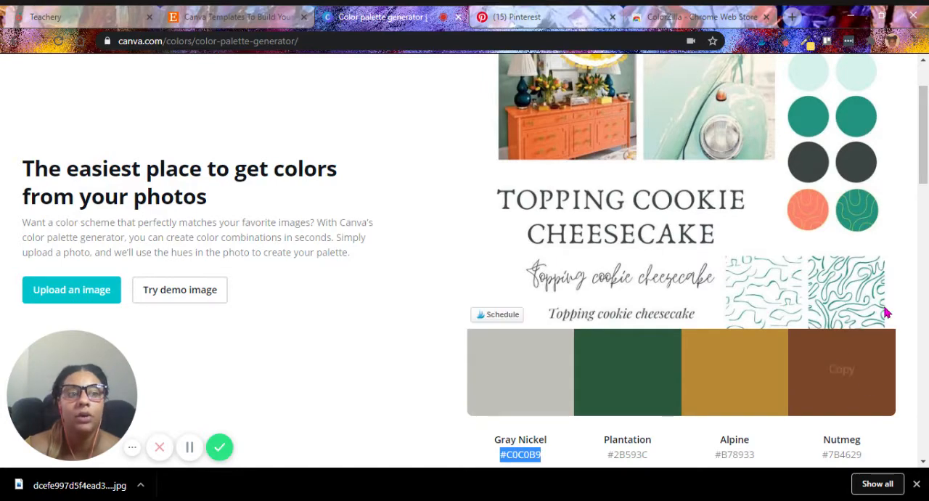
{"action": "scroll", "coordinate": [922, 192], "scroll_direction": "down", "scroll_amount": 2}
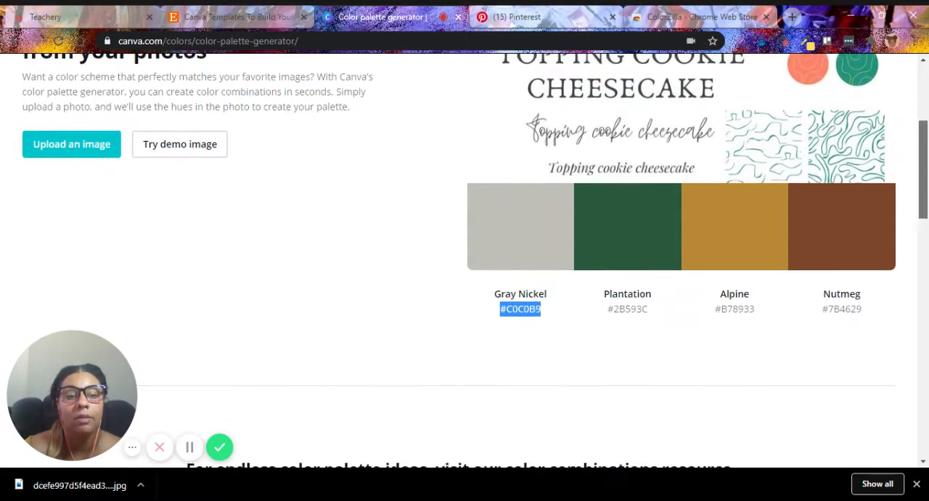
{"action": "scroll", "coordinate": [922, 193], "scroll_direction": "up", "scroll_amount": 3}
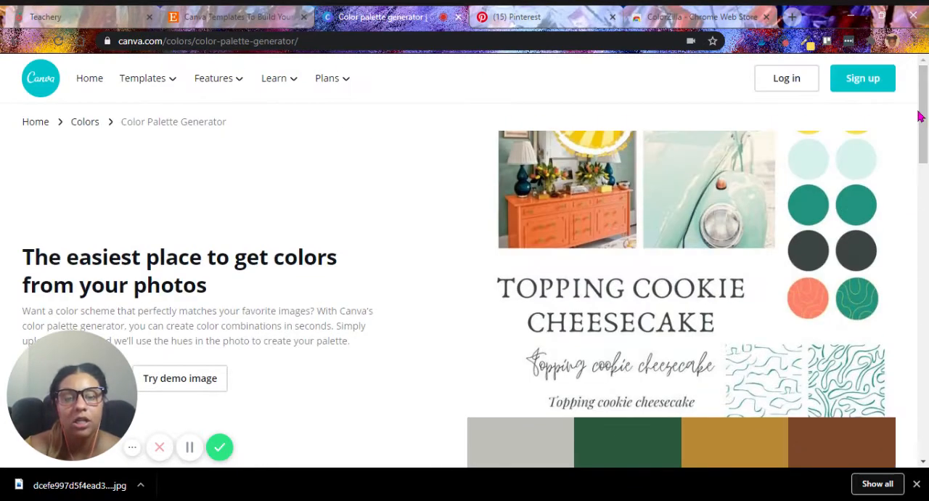
Compare the ColorZilla extension page in the Chrome Web Store with the mood board image in the palette generator.
{"action": "left_click", "coordinate": [737, 21]}
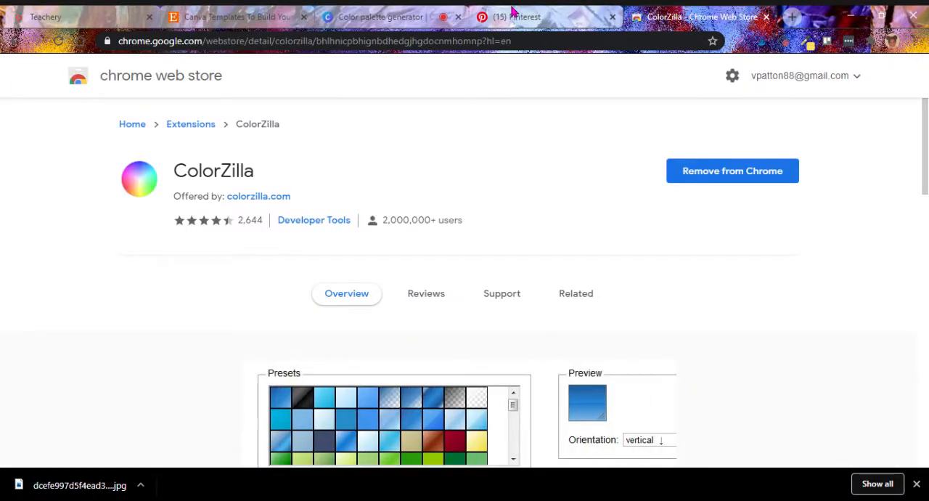
{"action": "left_click", "coordinate": [367, 13]}
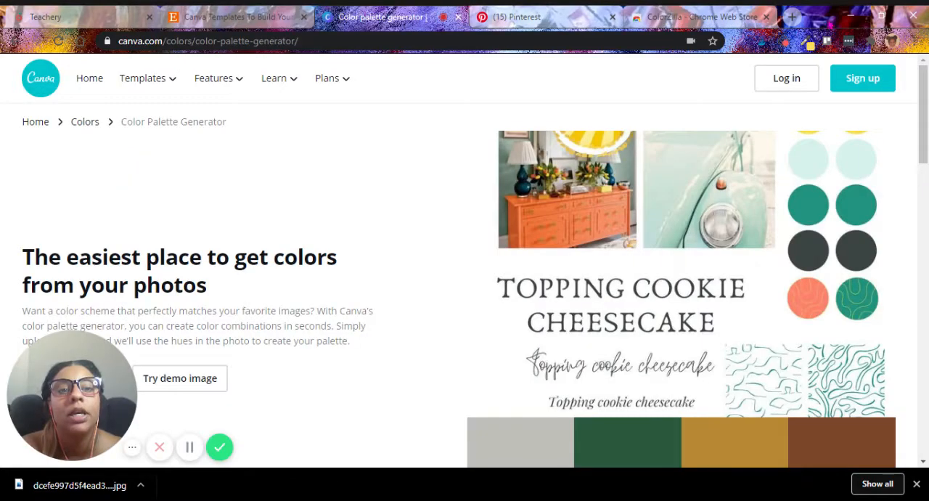
{"action": "left_click", "coordinate": [661, 16]}
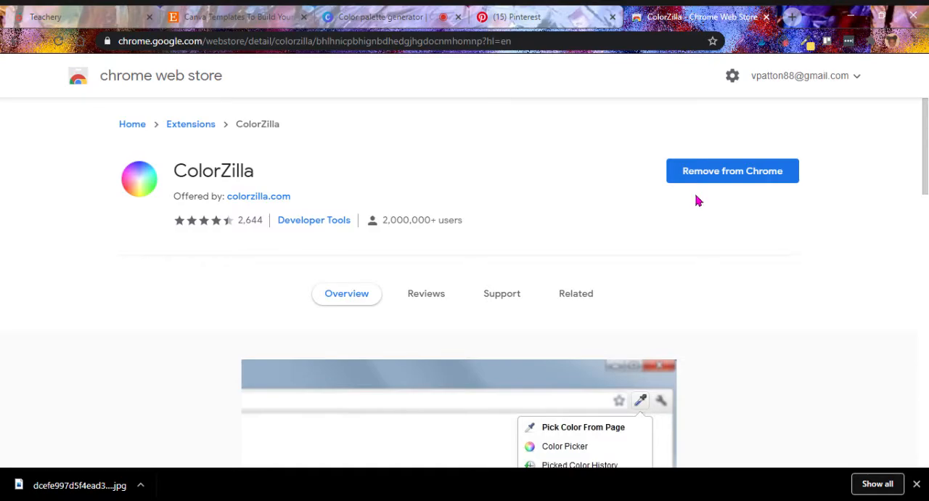
{"action": "left_click", "coordinate": [385, 15]}
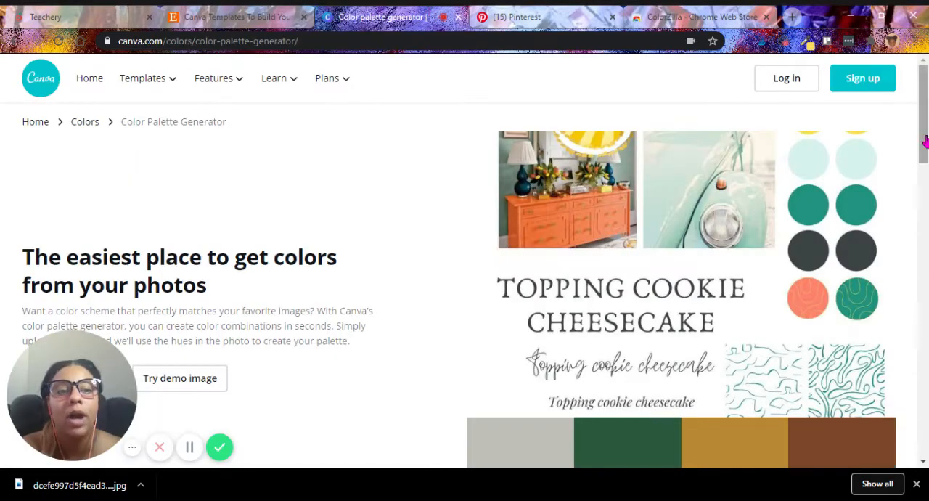
{"action": "mouse_move", "coordinate": [924, 137]}
{"action": "left_mouse_down"}
{"action": "mouse_move", "coordinate": [922, 123]}
{"action": "mouse_move", "coordinate": [923, 163]}
{"action": "mouse_move", "coordinate": [923, 145]}
{"action": "left_mouse_up"}
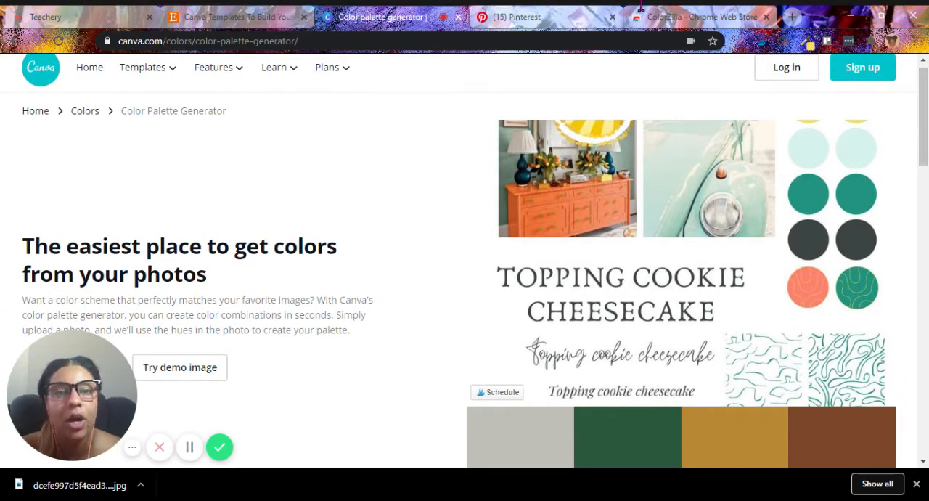
{"action": "left_click", "coordinate": [718, 13]}
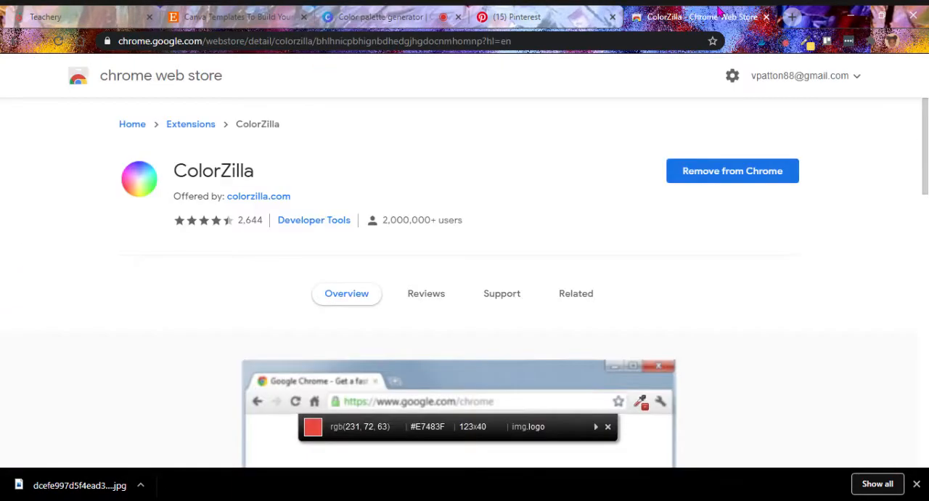
{"action": "left_click", "coordinate": [363, 15]}
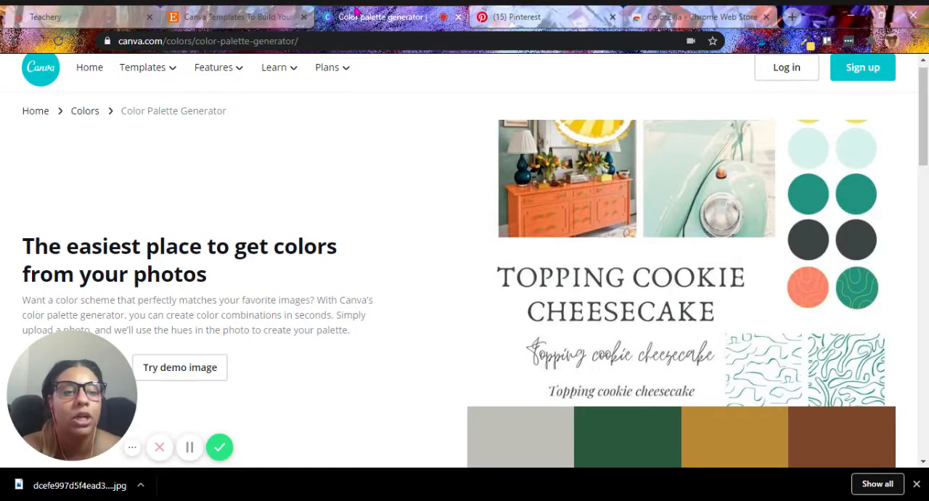
Sample the pale mint circle in the mood board with ColorZilla, copying its hex code #D7F2EB.
{"action": "left_click", "coordinate": [809, 44]}
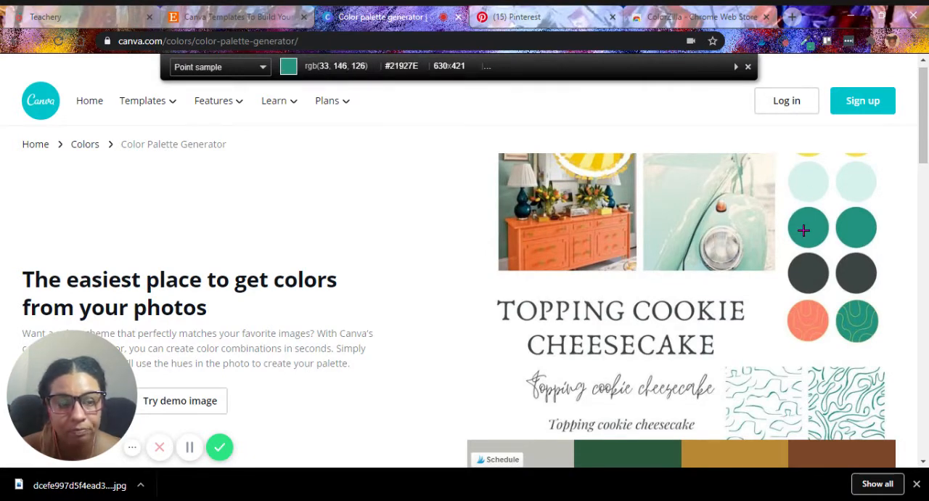
{"action": "left_click", "coordinate": [803, 178]}
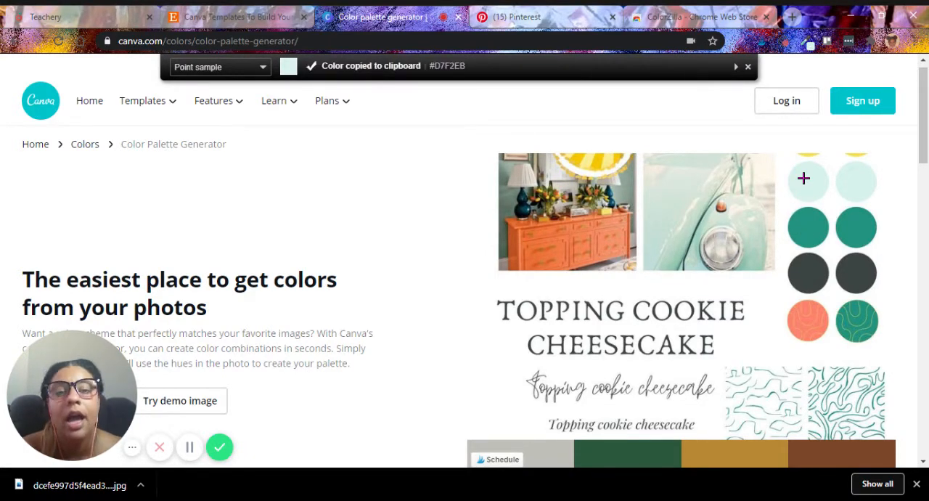
{"action": "scroll", "coordinate": [289, 140], "scroll_direction": "down", "scroll_amount": 1}
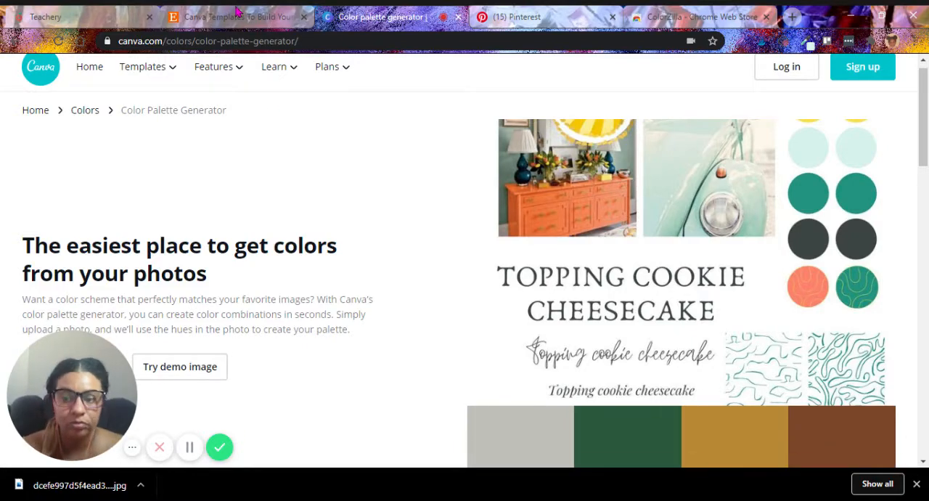
Open the coolors.co palette generator in a new browser tab and dismiss its introductory dialogs.
{"action": "left_click", "coordinate": [724, 18]}
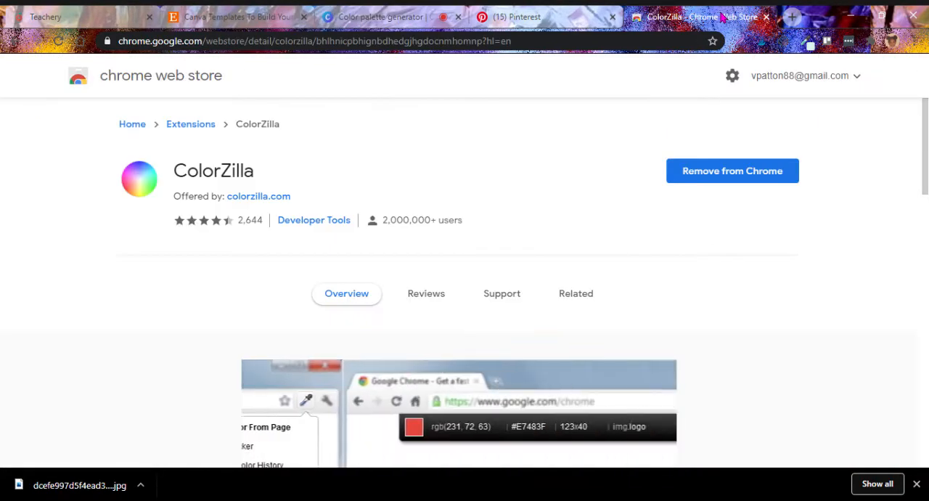
{"action": "left_click", "coordinate": [792, 16]}
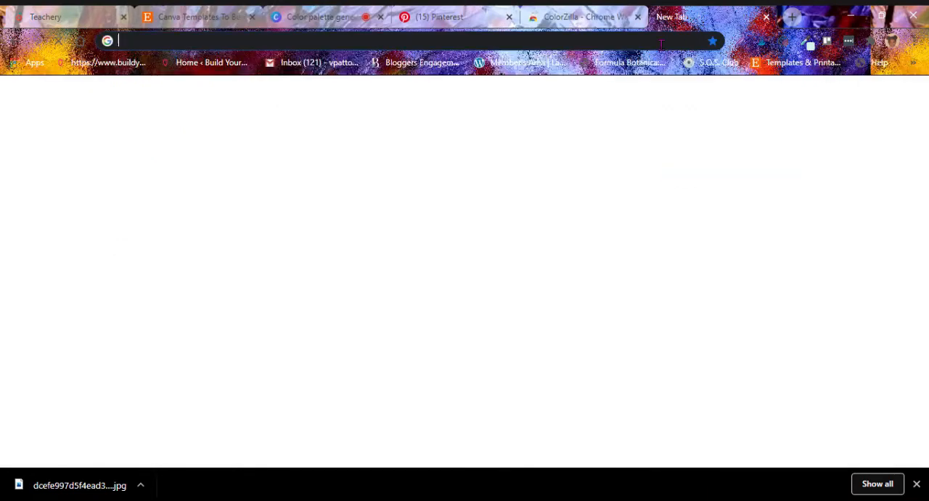
{"action": "left_click", "coordinate": [661, 44]}
{"action": "type", "text": "oo"}
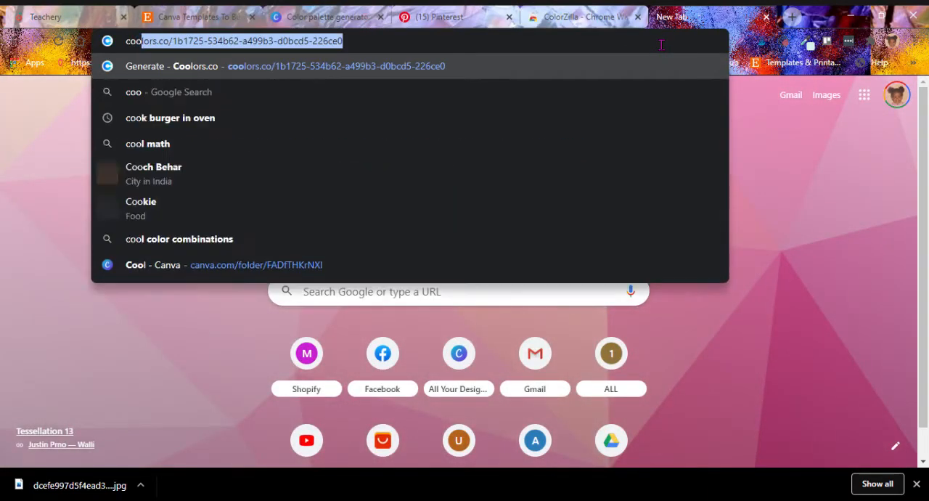
{"action": "key", "text": "Return"}
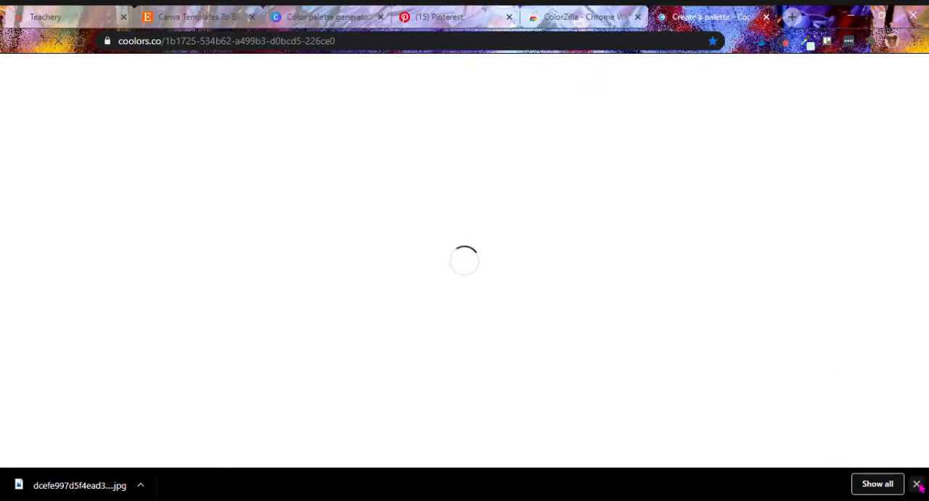
{"action": "left_click", "coordinate": [917, 484]}
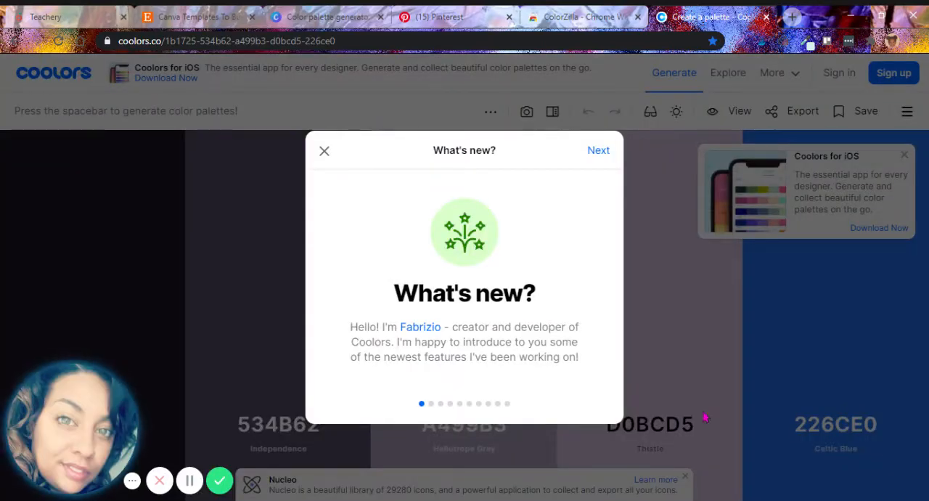
{"action": "left_click", "coordinate": [325, 151]}
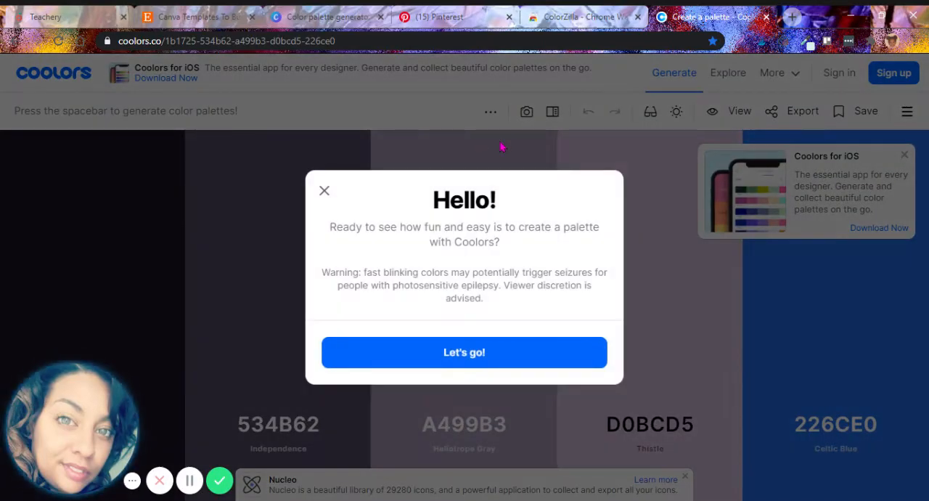
{"action": "left_click", "coordinate": [324, 193]}
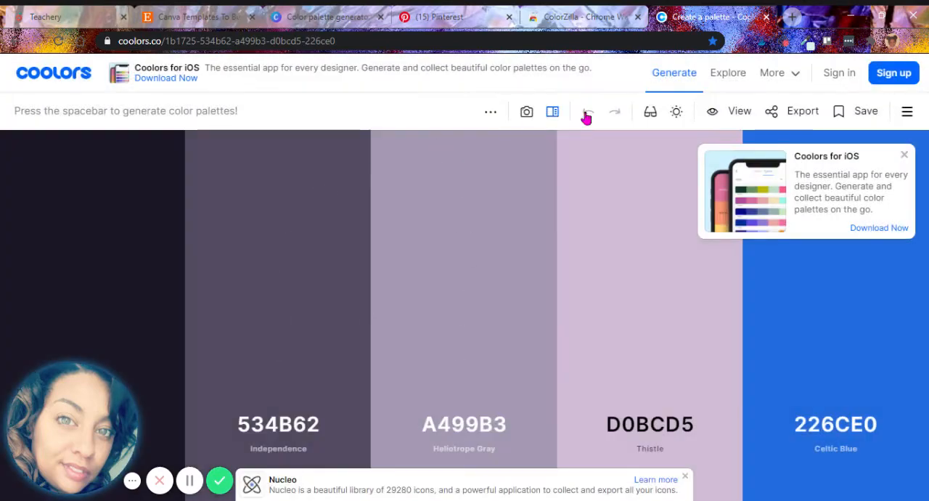
Start a palette from a photo in Coolors and load the mood board image into the image picker.
{"action": "left_click", "coordinate": [524, 114]}
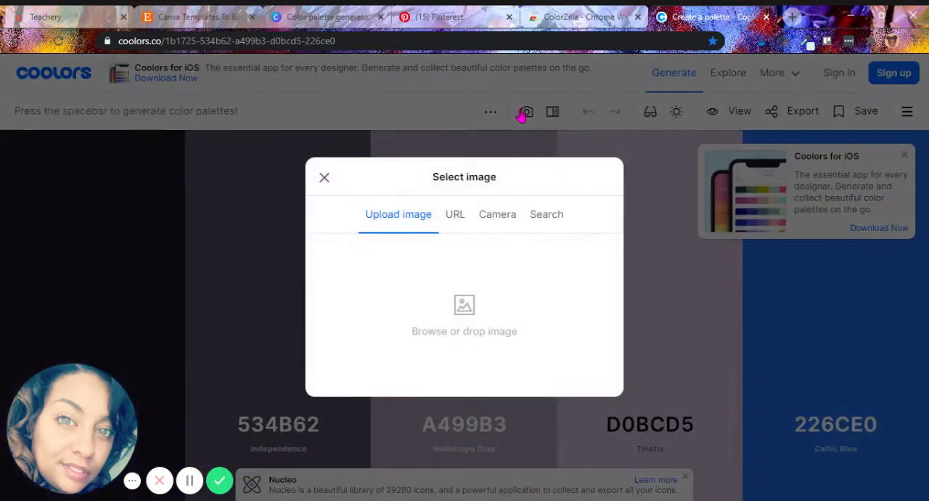
{"action": "left_click", "coordinate": [438, 329]}
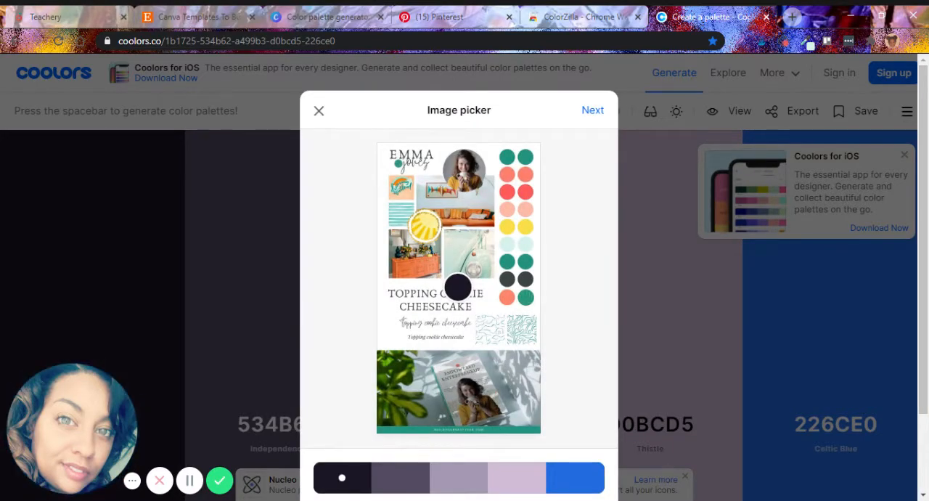
{"action": "scroll", "coordinate": [459, 275], "scroll_direction": "down", "scroll_amount": 2}
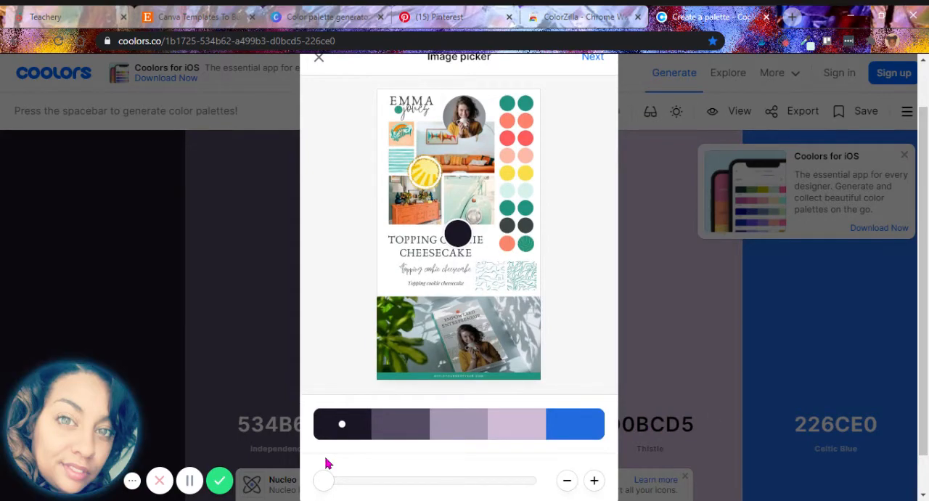
{"action": "left_click_drag", "start_coordinate": [324, 479], "coordinate": [304, 469]}
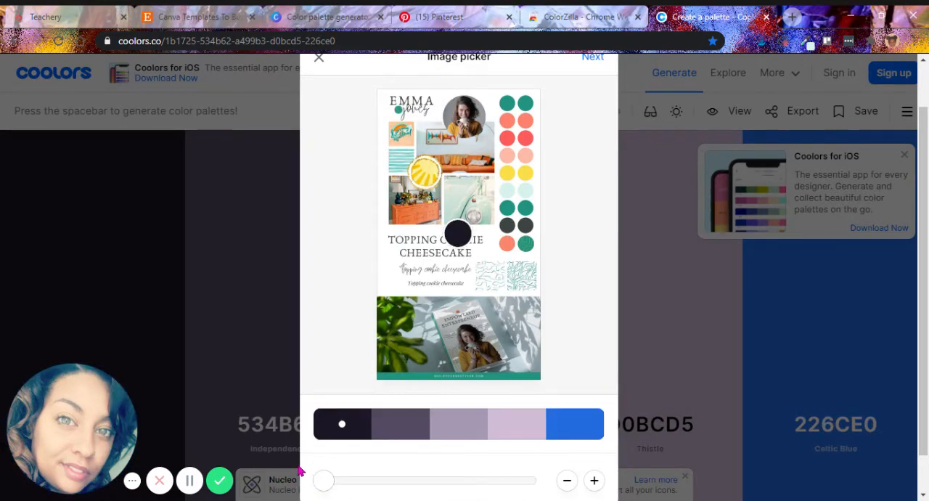
Set the first three palette colors to the teal, yellow and coral red circles of the mood board.
{"action": "left_click", "coordinate": [524, 211]}
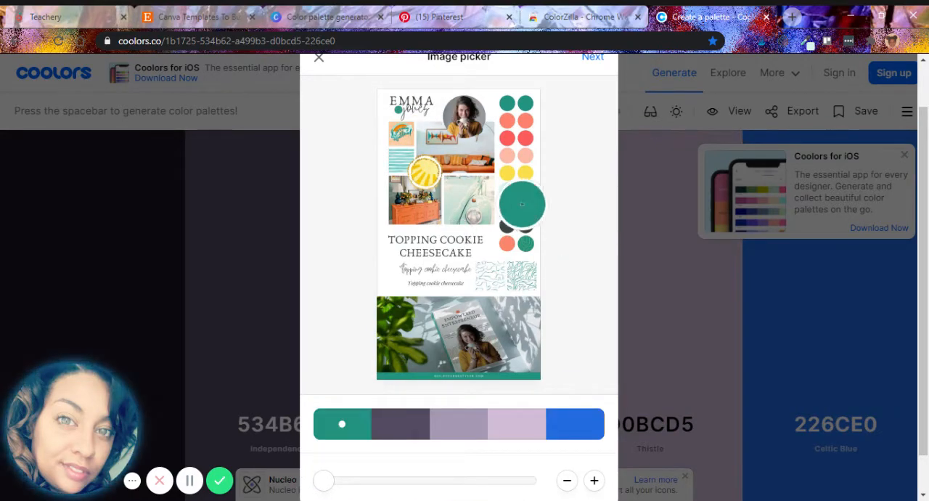
{"action": "left_click", "coordinate": [406, 437]}
{"action": "left_click", "coordinate": [524, 169]}
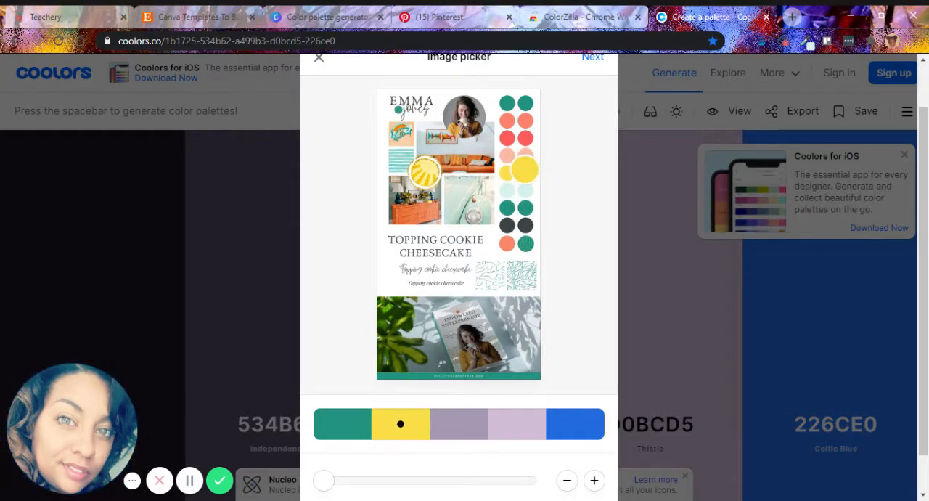
{"action": "left_click", "coordinate": [455, 437]}
{"action": "left_click", "coordinate": [506, 134]}
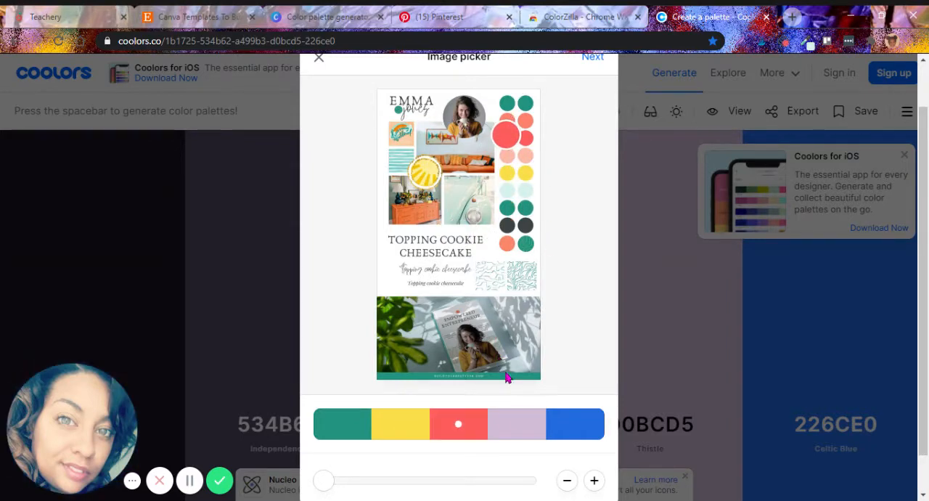
Set the fourth palette color to the mood board's pale mint circle and the fifth to the peach of its small logo tile.
{"action": "left_click", "coordinate": [515, 434]}
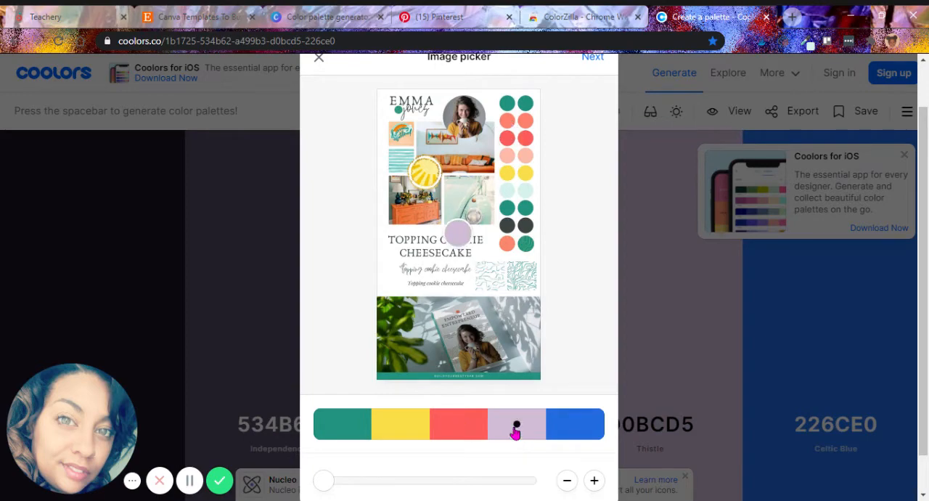
{"action": "left_click", "coordinate": [525, 191]}
{"action": "left_click", "coordinate": [574, 424]}
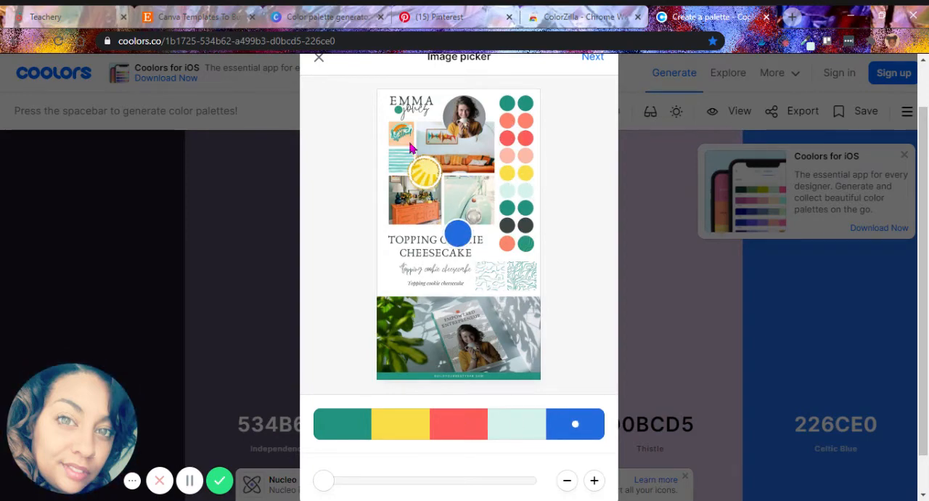
{"action": "left_click", "coordinate": [405, 136]}
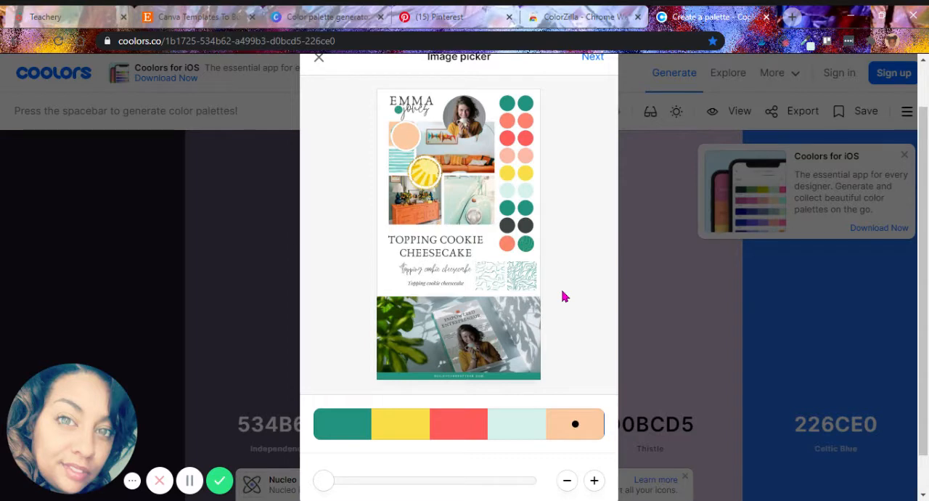
Export the picked palette as an image titled "my colors" with HEX as the color space.
{"action": "left_click_drag", "start_coordinate": [923, 285], "coordinate": [914, 249]}
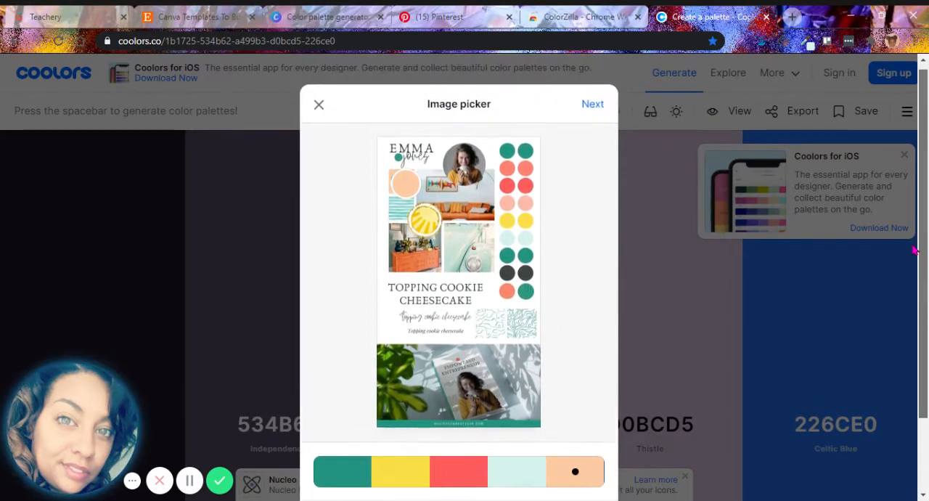
{"action": "left_click", "coordinate": [582, 106]}
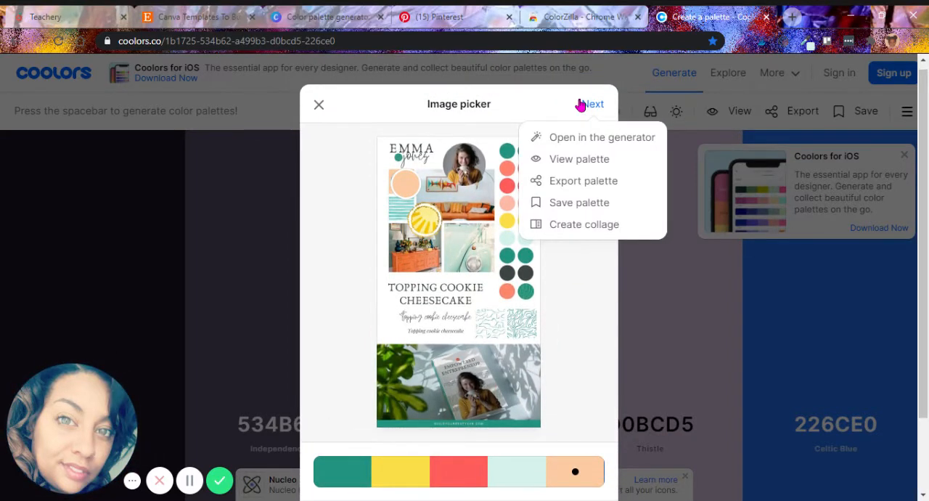
{"action": "left_click", "coordinate": [583, 186]}
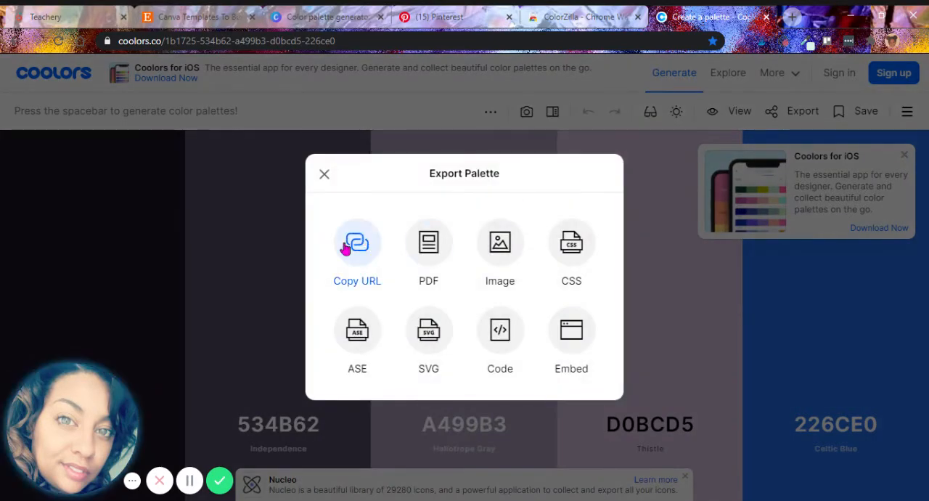
{"action": "left_click", "coordinate": [497, 248]}
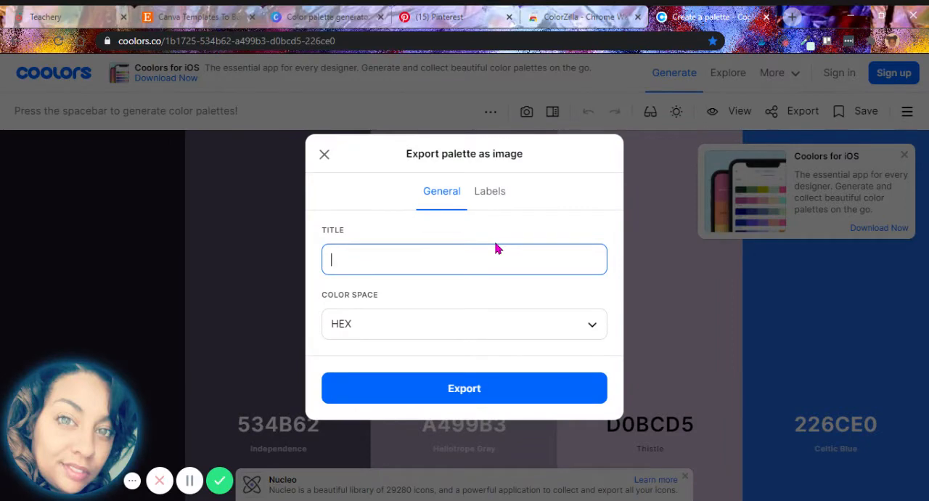
{"action": "type", "text": "my colors"}
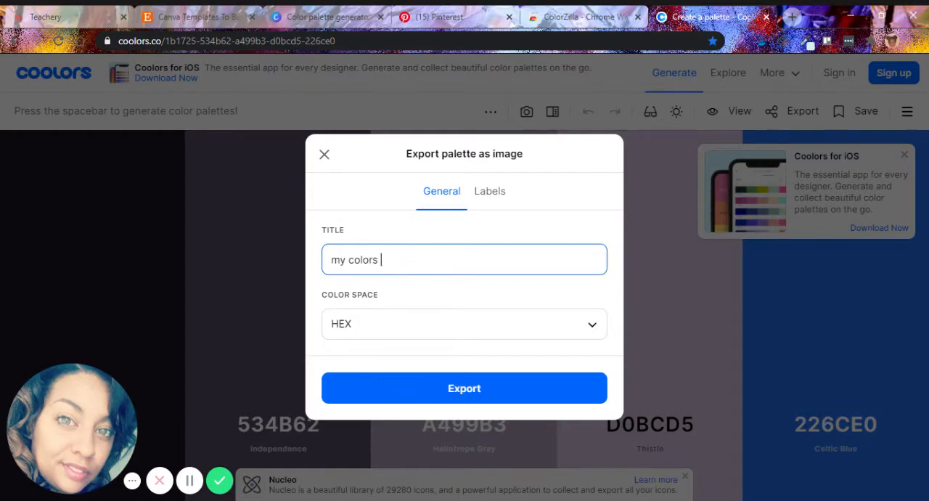
{"action": "left_click", "coordinate": [518, 392]}
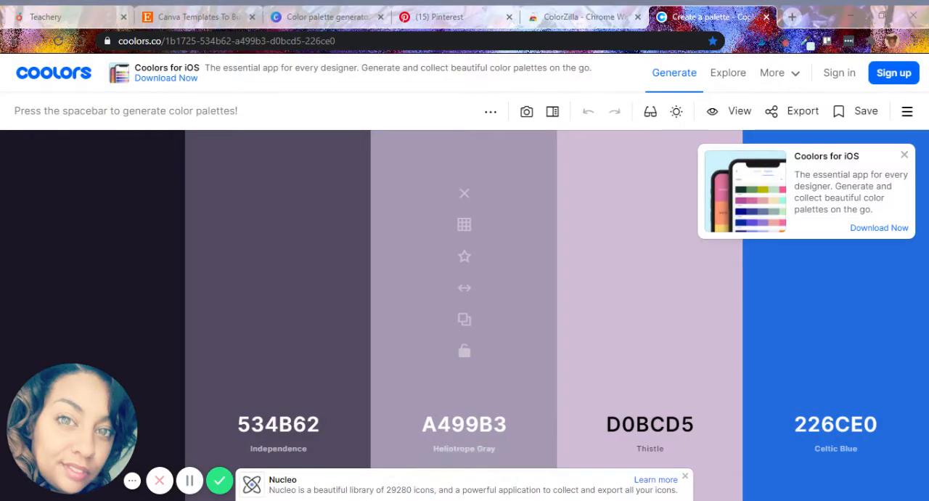
Switch to the Canva home page and create a blank 1080 × 1080 px Instagram Post design.
{"action": "left_click", "coordinate": [328, 16]}
{"action": "left_click", "coordinate": [338, 38]}
{"action": "type", "text": "ca"}
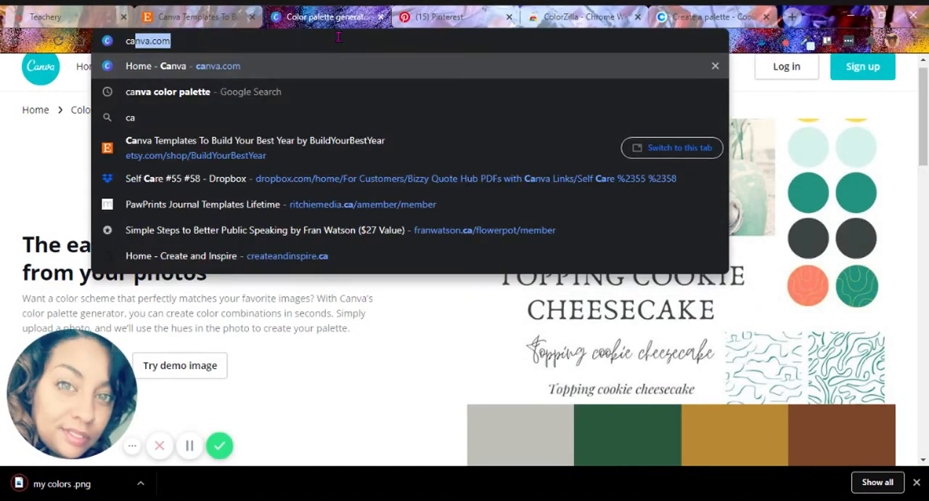
{"action": "key", "text": "Return"}
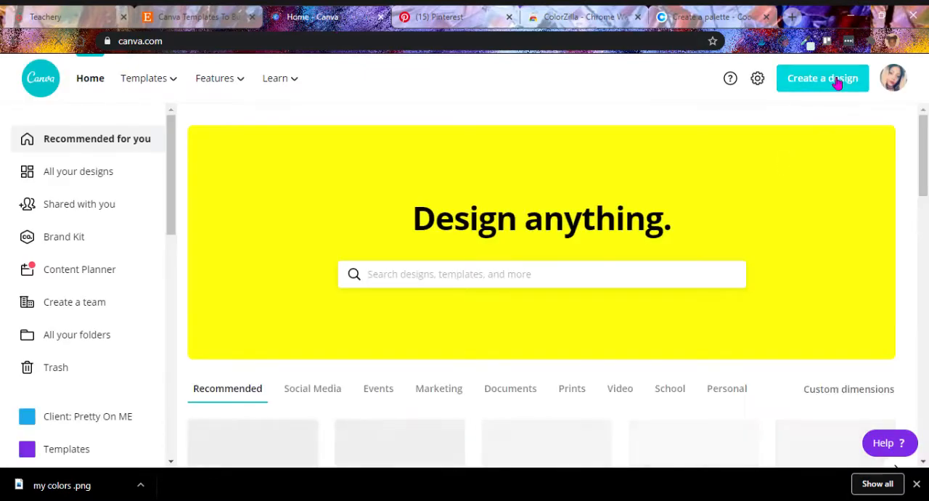
{"action": "left_click", "coordinate": [835, 78]}
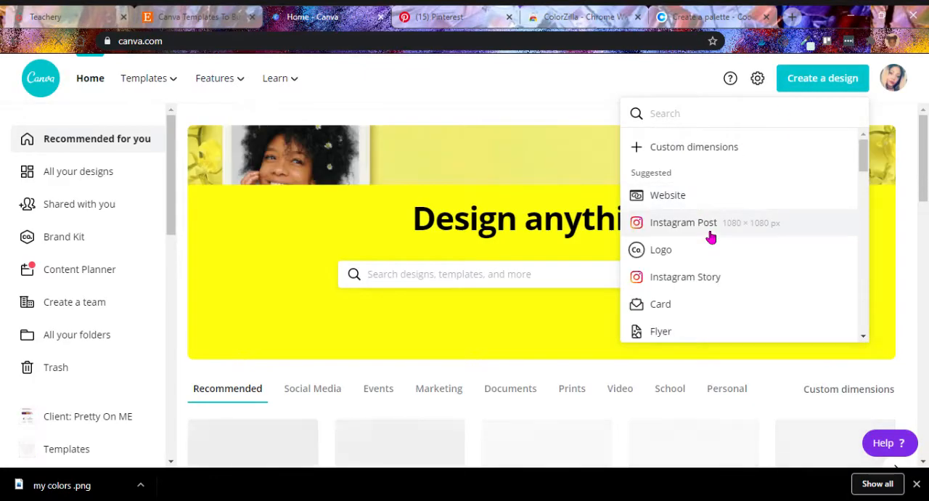
{"action": "left_click", "coordinate": [710, 225]}
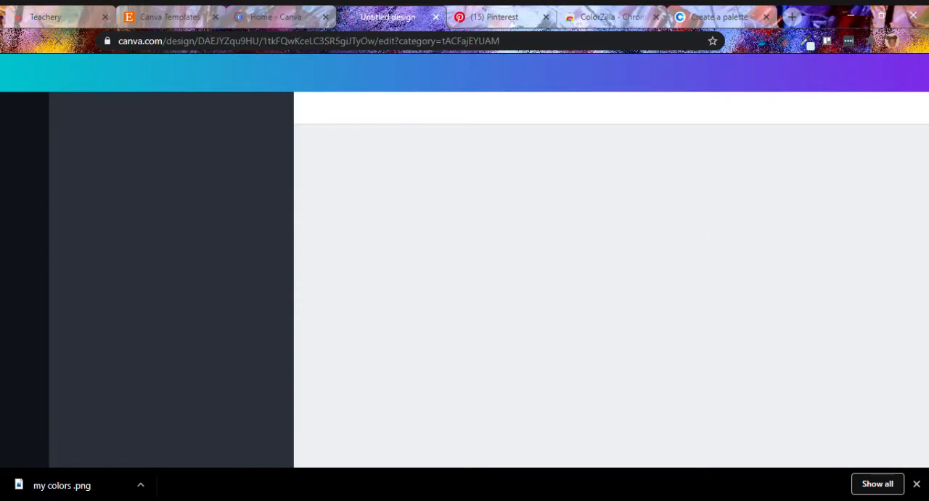
{"action": "left_click", "coordinate": [917, 483]}
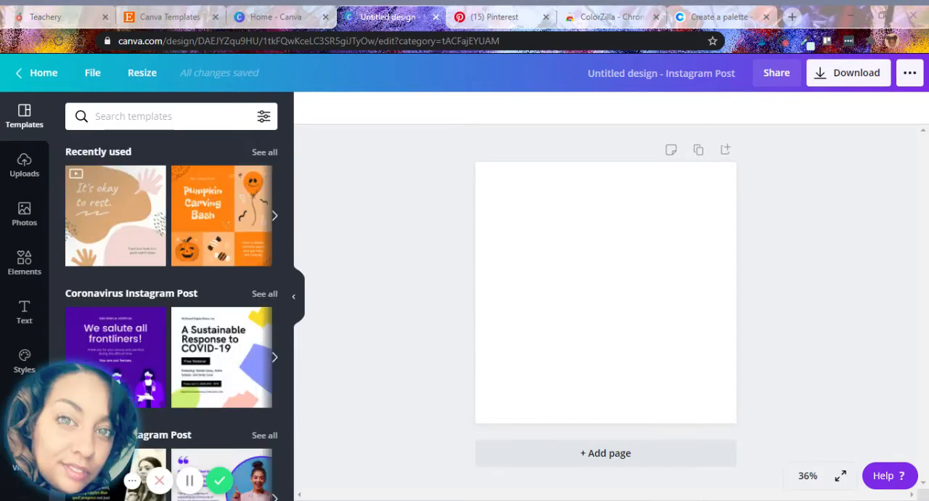
Add the exported palette image to the blank page, aligned with its upper edge and enlarged to the full page width.
{"action": "left_click", "coordinate": [23, 164]}
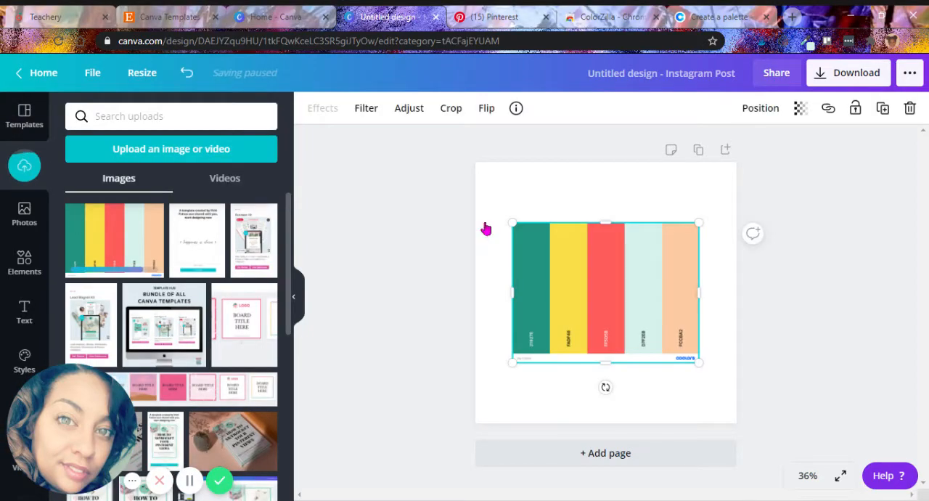
{"action": "left_click_drag", "start_coordinate": [598, 286], "coordinate": [562, 216]}
{"action": "left_click_drag", "start_coordinate": [668, 302], "coordinate": [740, 348]}
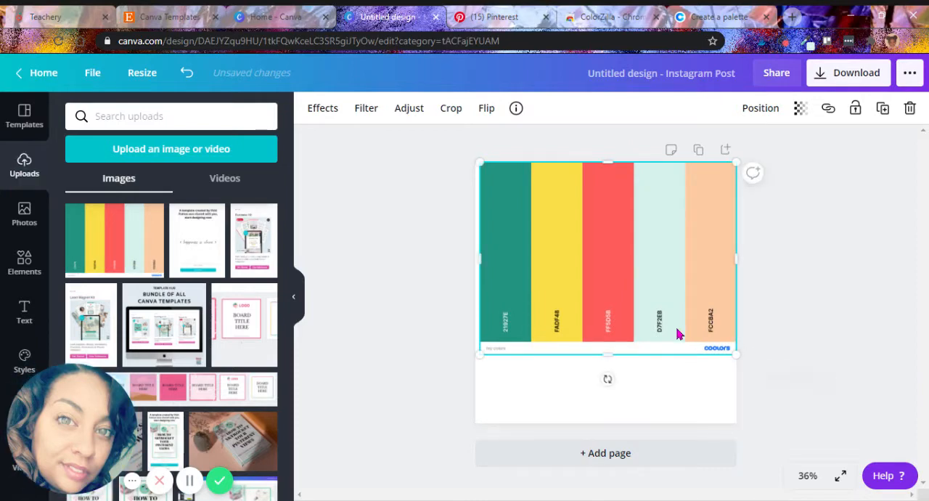
{"action": "left_click_drag", "start_coordinate": [679, 334], "coordinate": [669, 324]}
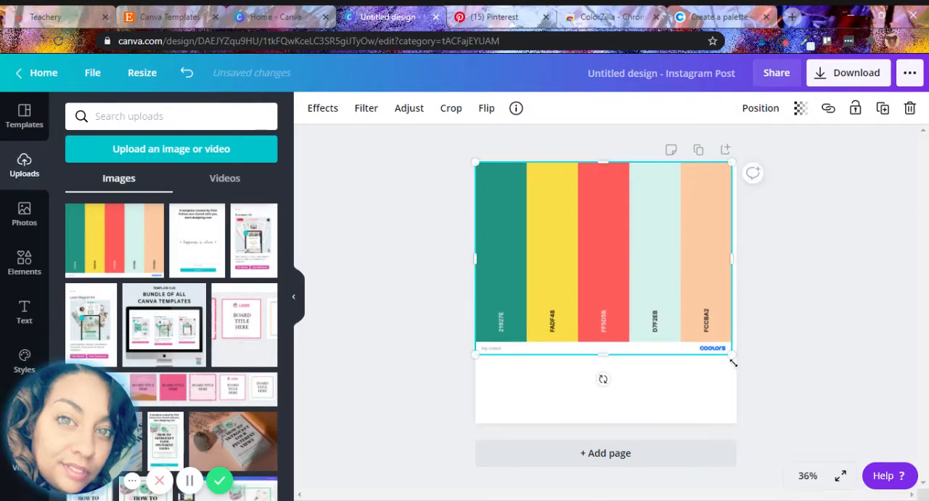
{"action": "left_click_drag", "start_coordinate": [732, 356], "coordinate": [736, 362]}
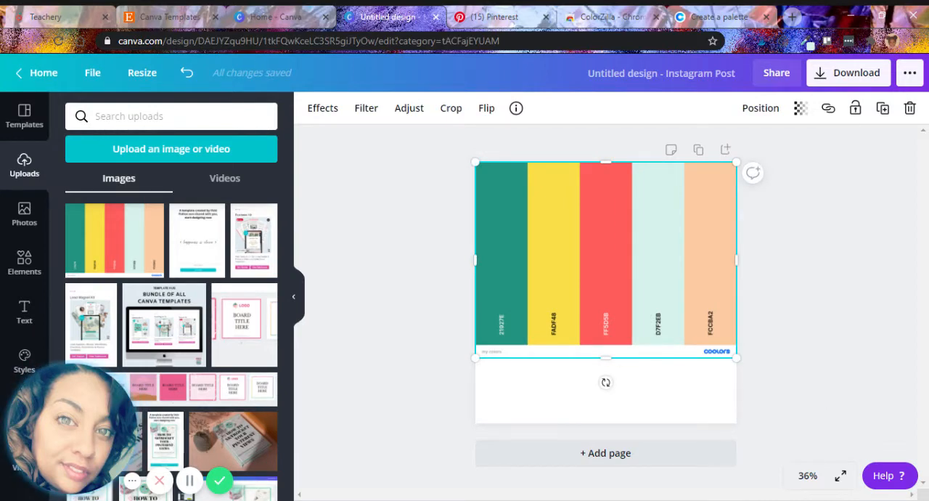
{"action": "double_click", "coordinate": [501, 332]}
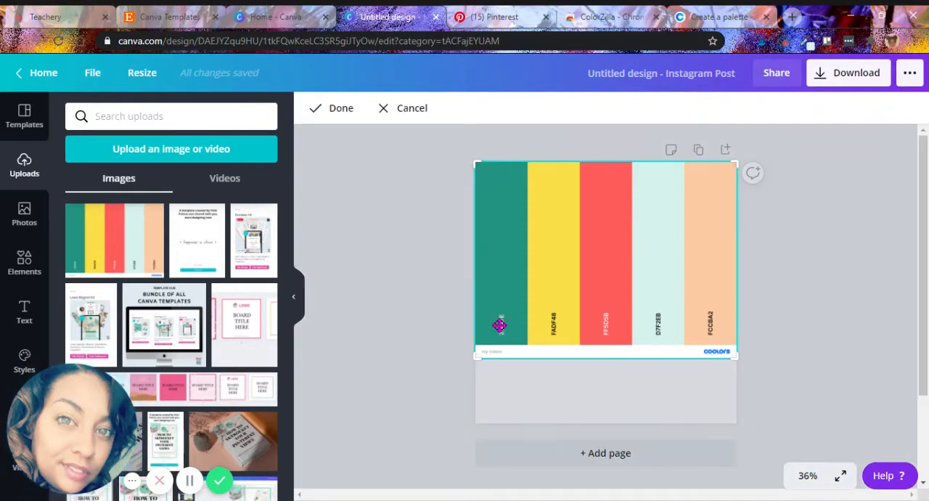
{"action": "left_click", "coordinate": [815, 349]}
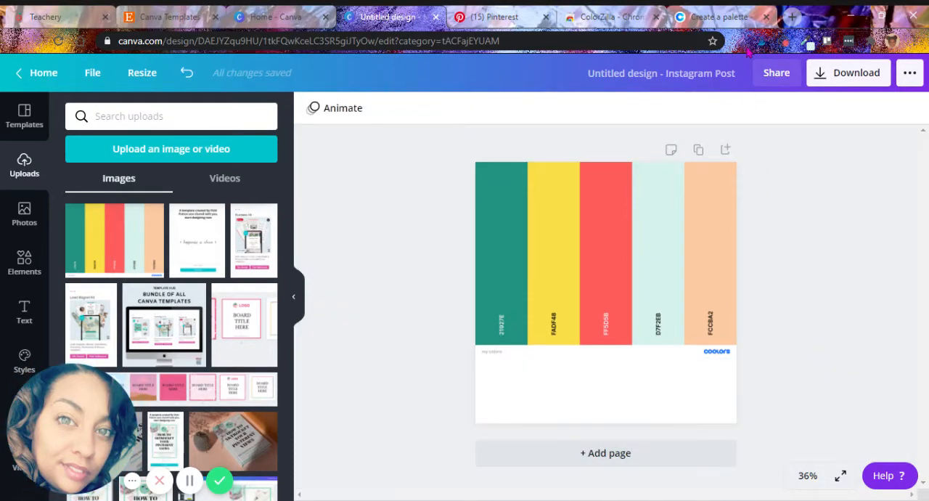
{"action": "left_click", "coordinate": [808, 41]}
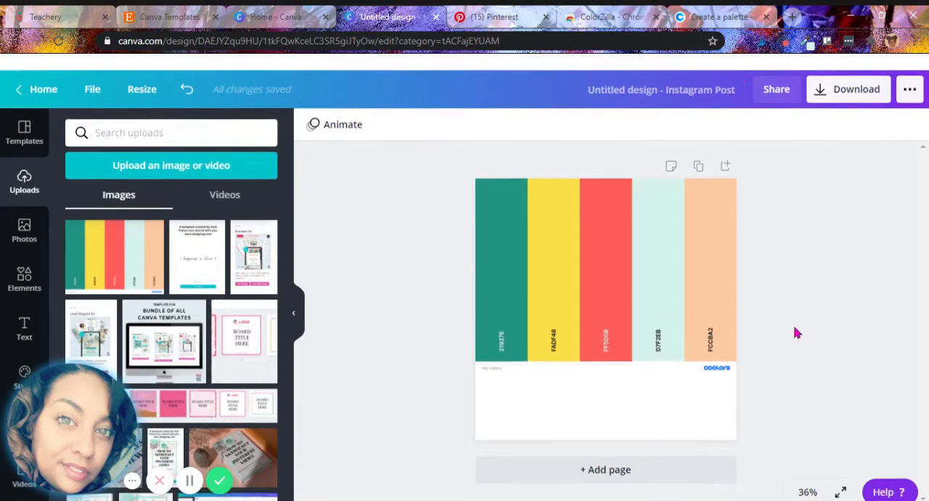
{"action": "left_click", "coordinate": [805, 365]}
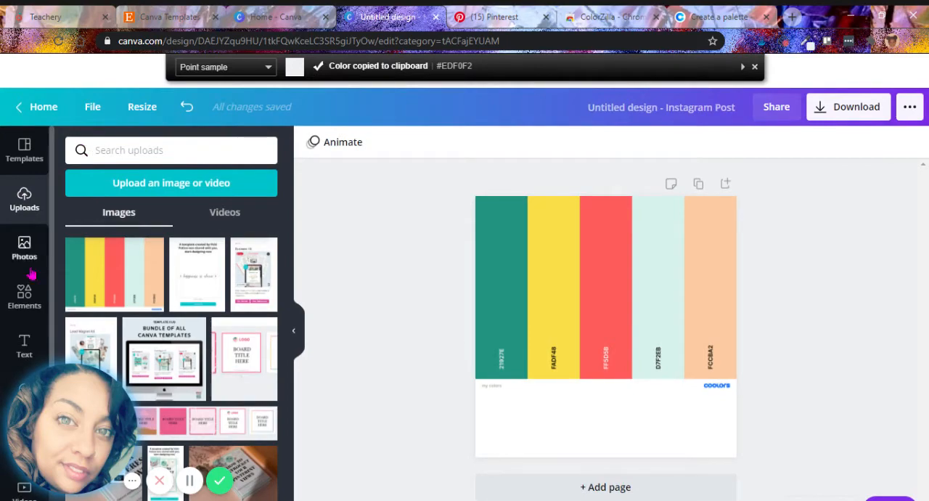
Add a small square shape beneath the palette image and duplicate it into a row of five squares.
{"action": "left_click", "coordinate": [25, 305]}
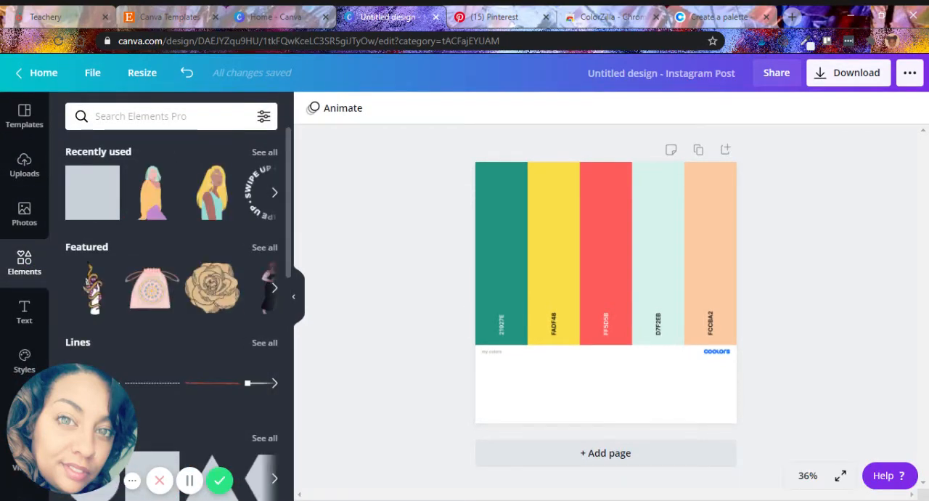
{"action": "left_click", "coordinate": [80, 194]}
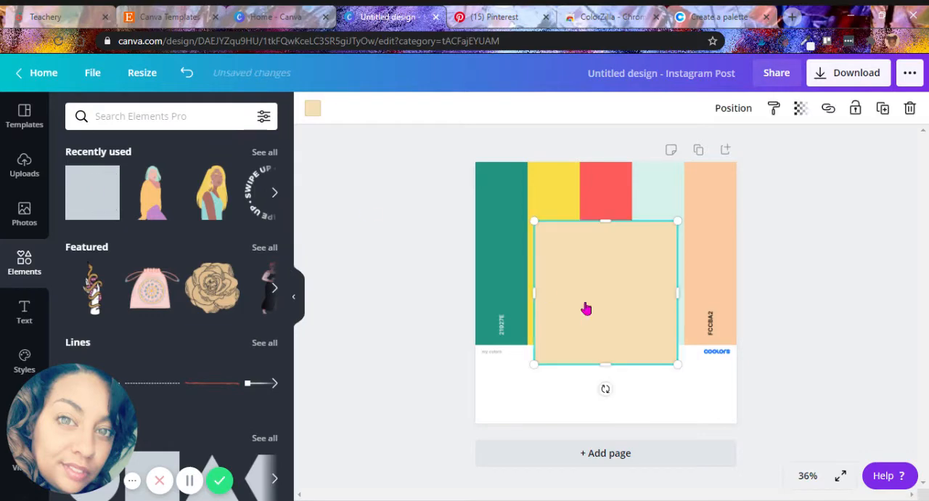
{"action": "left_click_drag", "start_coordinate": [667, 245], "coordinate": [714, 401]}
{"action": "left_click", "coordinate": [883, 108]}
{"action": "left_click", "coordinate": [883, 108]}
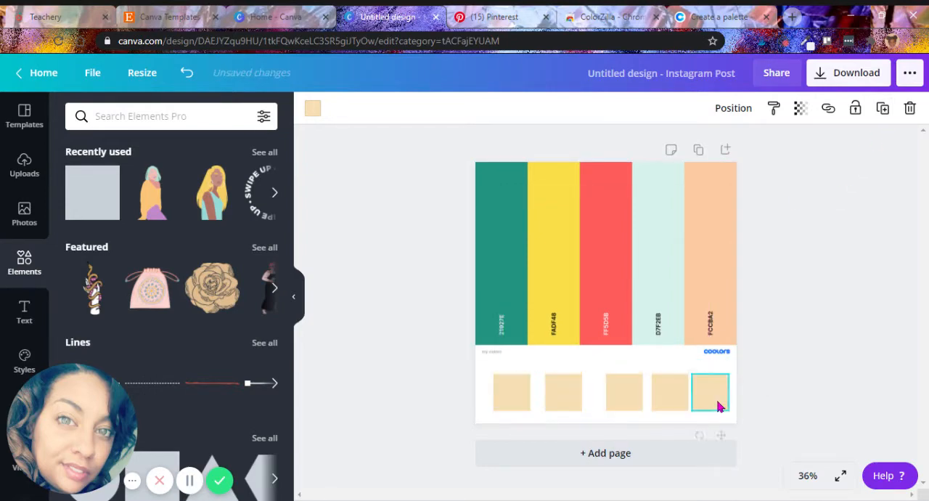
Tidy up the spacing of the five squares and center the row in the white area beneath the palette.
{"action": "left_click", "coordinate": [784, 404]}
{"action": "left_click_drag", "start_coordinate": [809, 368], "coordinate": [311, 418]}
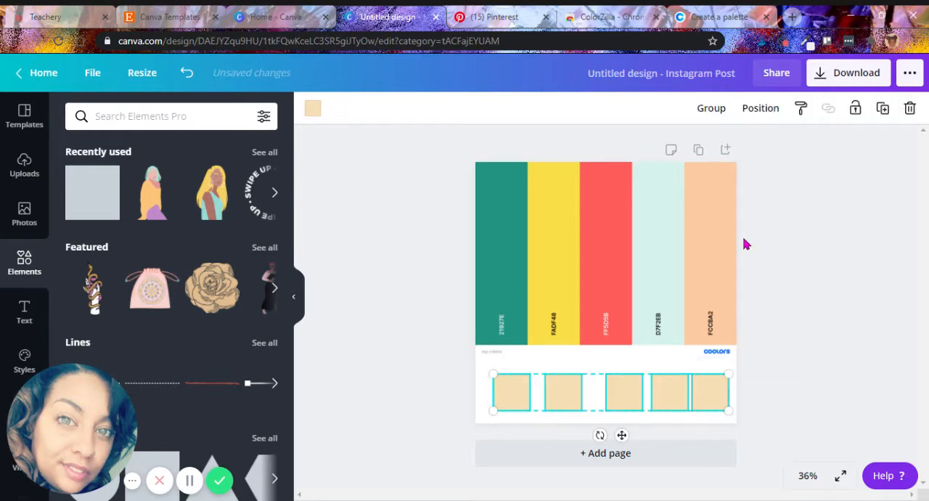
{"action": "left_click", "coordinate": [758, 114]}
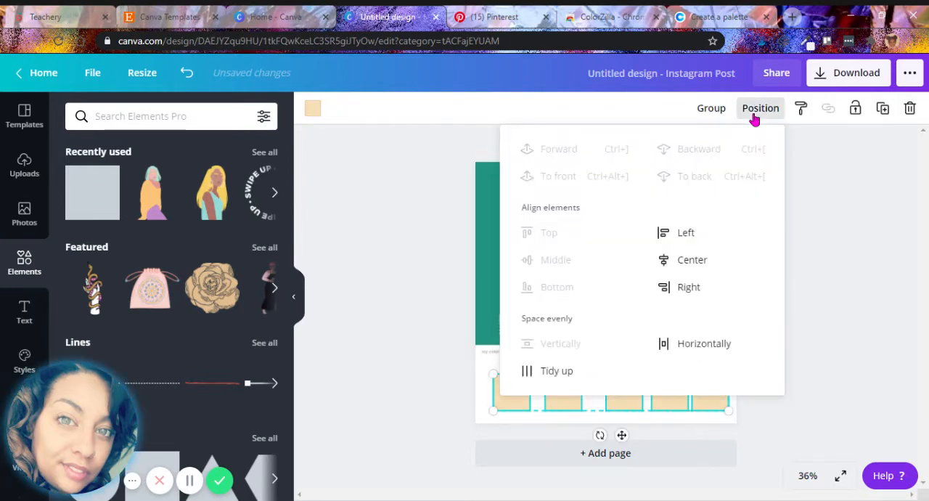
{"action": "left_click", "coordinate": [553, 371]}
{"action": "left_click", "coordinate": [831, 436]}
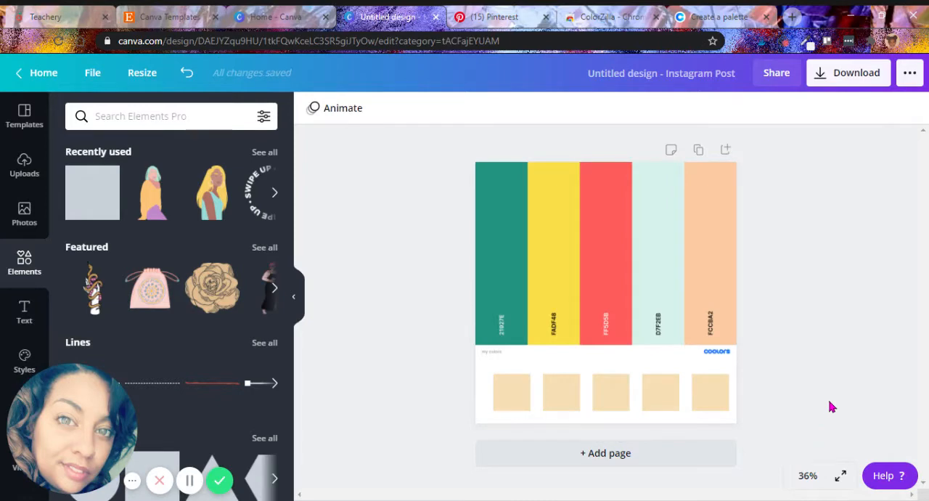
{"action": "left_click_drag", "start_coordinate": [831, 403], "coordinate": [398, 402]}
{"action": "left_click_drag", "start_coordinate": [601, 394], "coordinate": [601, 391]}
{"action": "left_click", "coordinate": [788, 368]}
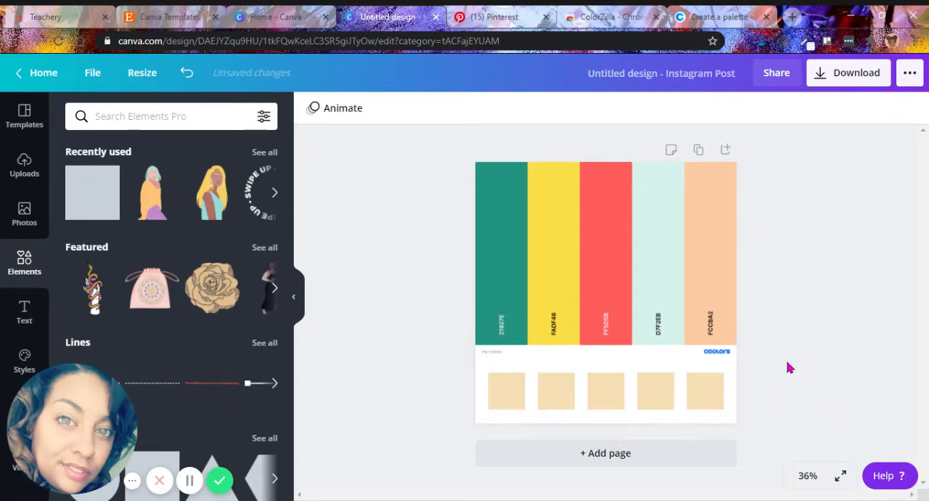
Sample the palette's green stripe with ColorZilla and apply the copied #21927E to the first square.
{"action": "left_click", "coordinate": [807, 43]}
{"action": "left_click", "coordinate": [507, 239]}
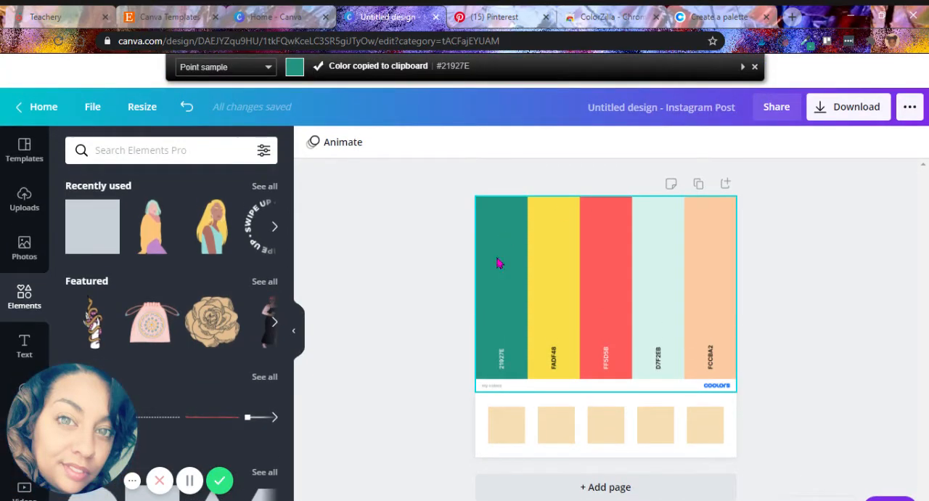
{"action": "left_click", "coordinate": [506, 425]}
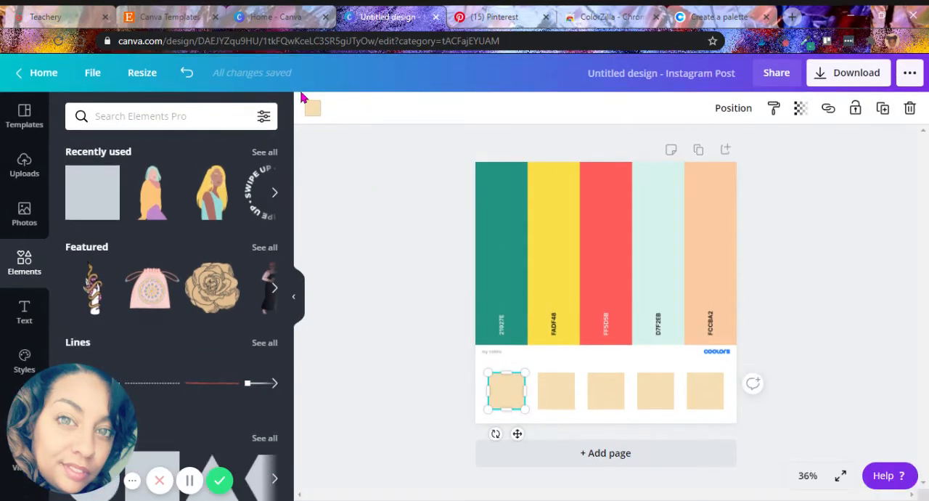
{"action": "left_click", "coordinate": [313, 109]}
{"action": "left_click", "coordinate": [80, 181]}
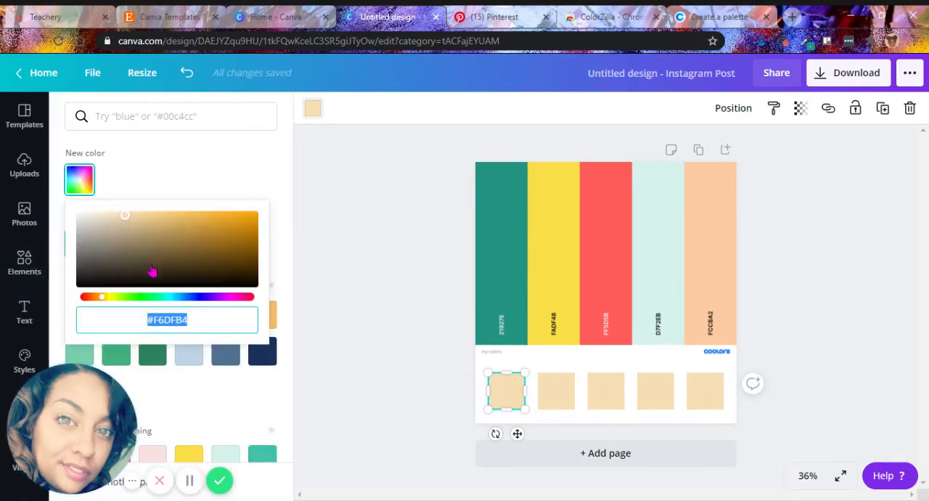
{"action": "key", "text": "ctrl+v"}
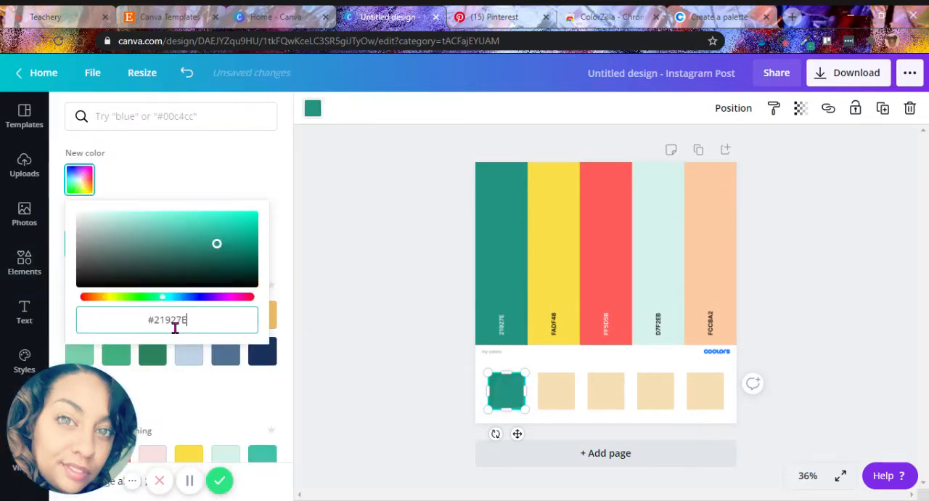
{"action": "left_click", "coordinate": [396, 336]}
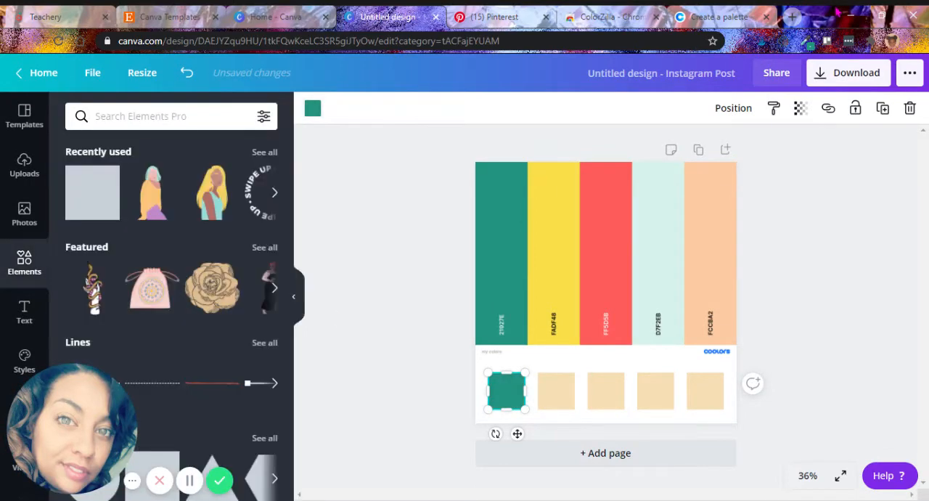
Sample the palette's yellow stripe with ColorZilla and apply the copied #F9DE48 to the second square.
{"action": "left_click", "coordinate": [808, 47]}
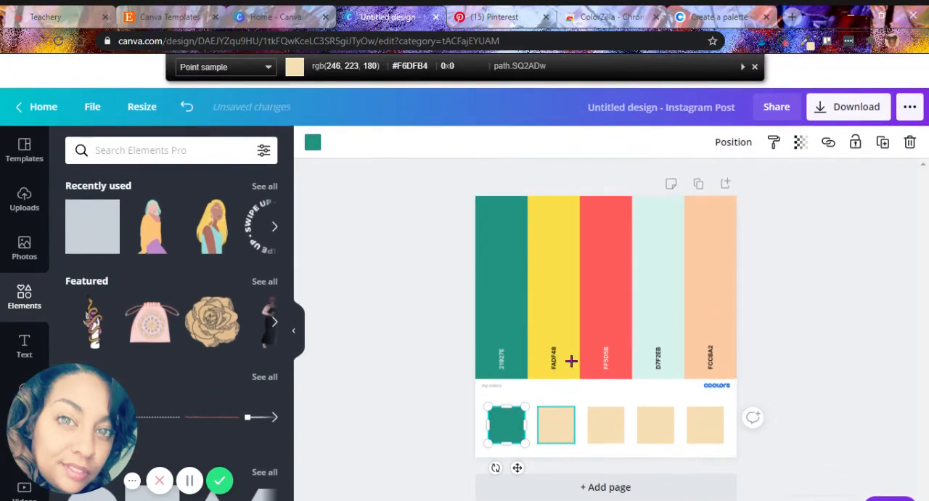
{"action": "left_click", "coordinate": [555, 328]}
{"action": "left_click", "coordinate": [556, 424]}
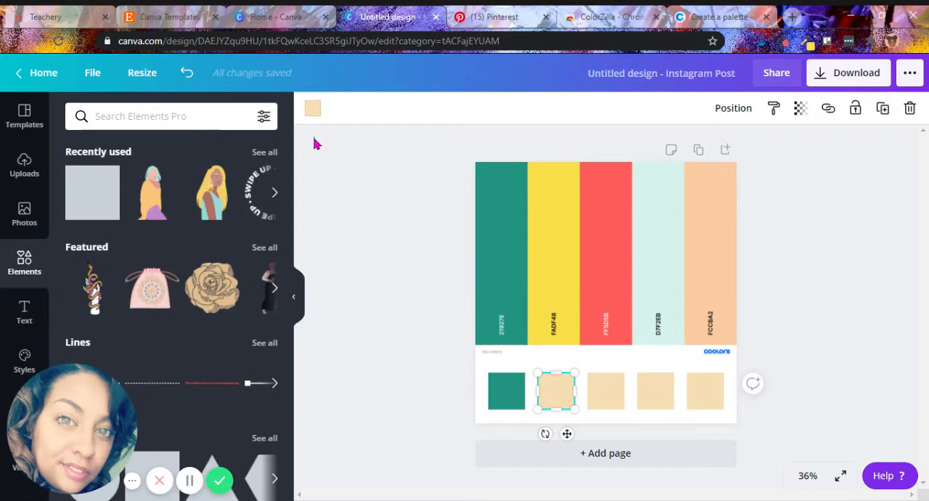
{"action": "left_click", "coordinate": [314, 137]}
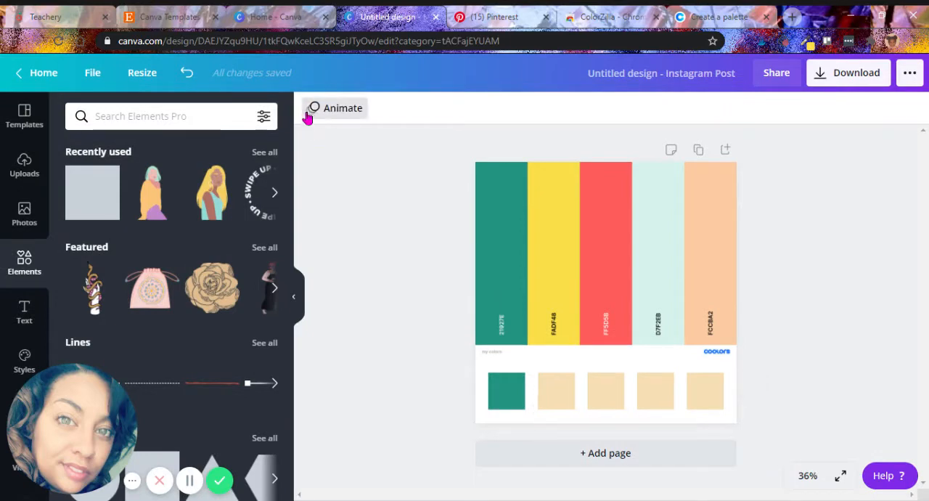
{"action": "left_click", "coordinate": [556, 390]}
{"action": "left_click", "coordinate": [312, 107]}
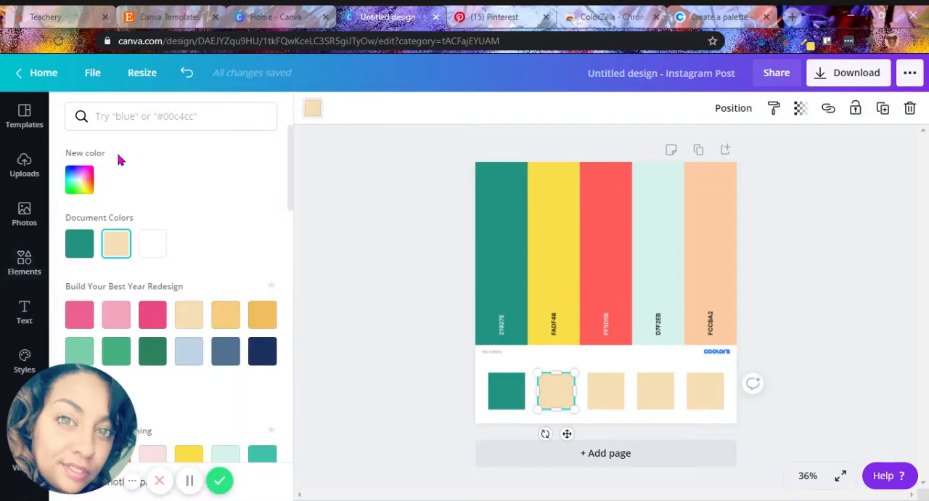
{"action": "left_click", "coordinate": [79, 179]}
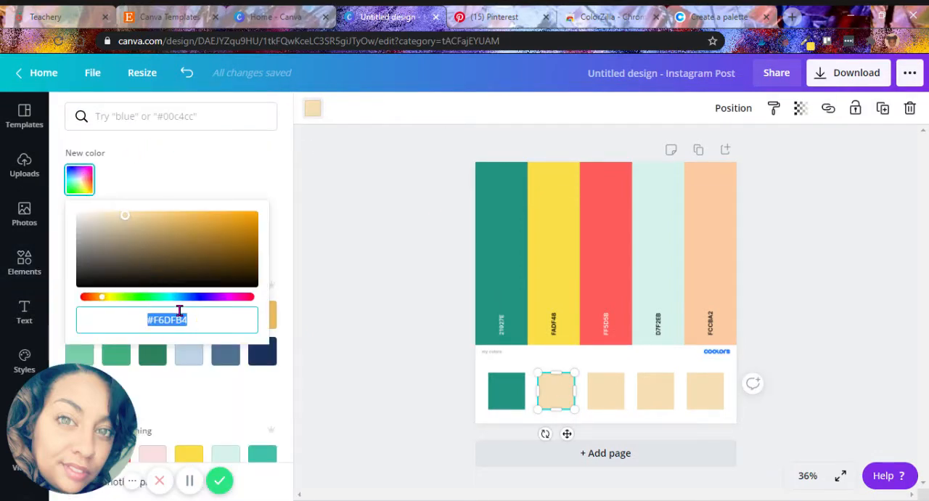
{"action": "key", "text": "ctrl+v"}
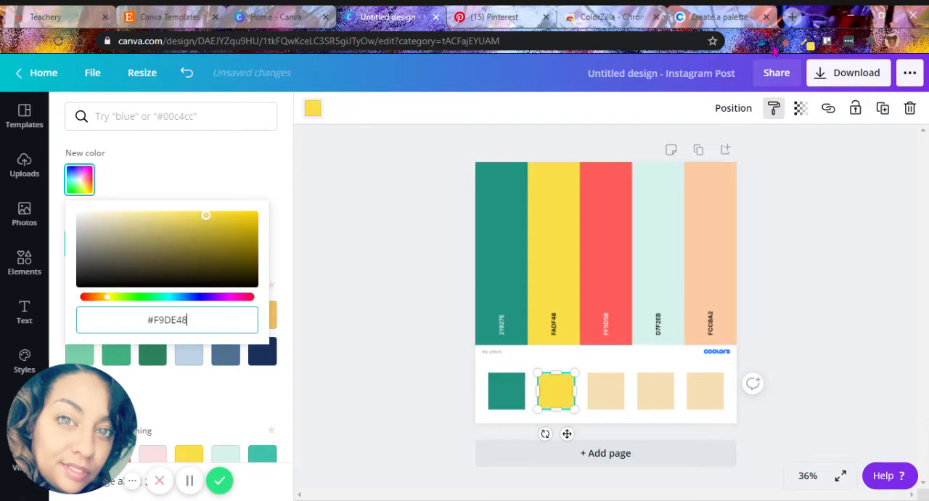
Examine the green square's hex code in the custom color picker.
{"action": "left_click", "coordinate": [801, 276]}
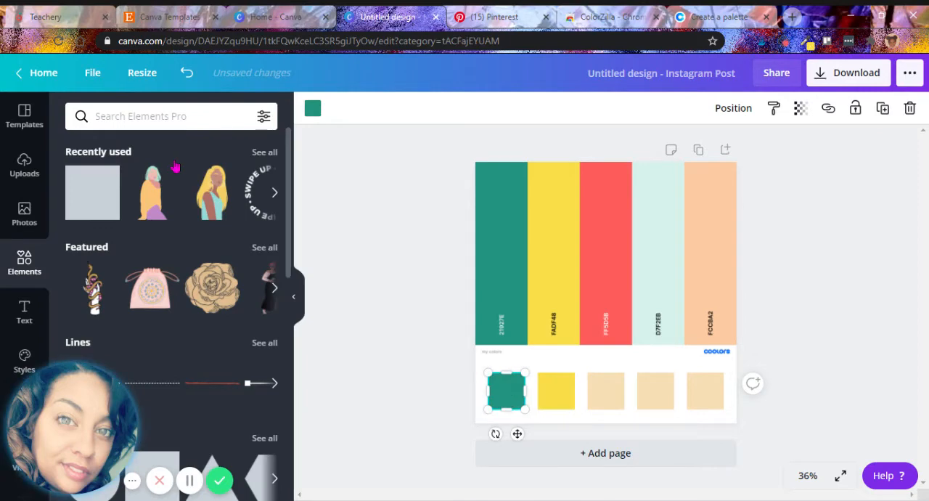
{"action": "left_click", "coordinate": [312, 108]}
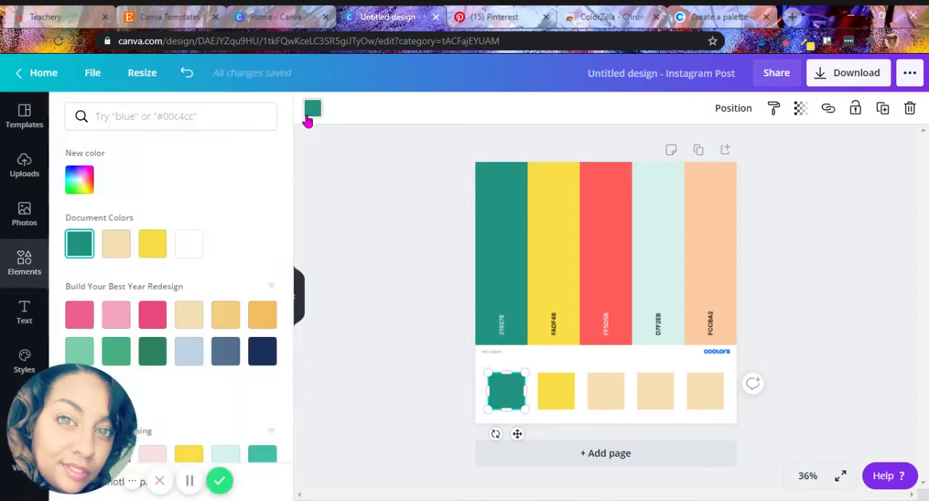
{"action": "left_click", "coordinate": [80, 181]}
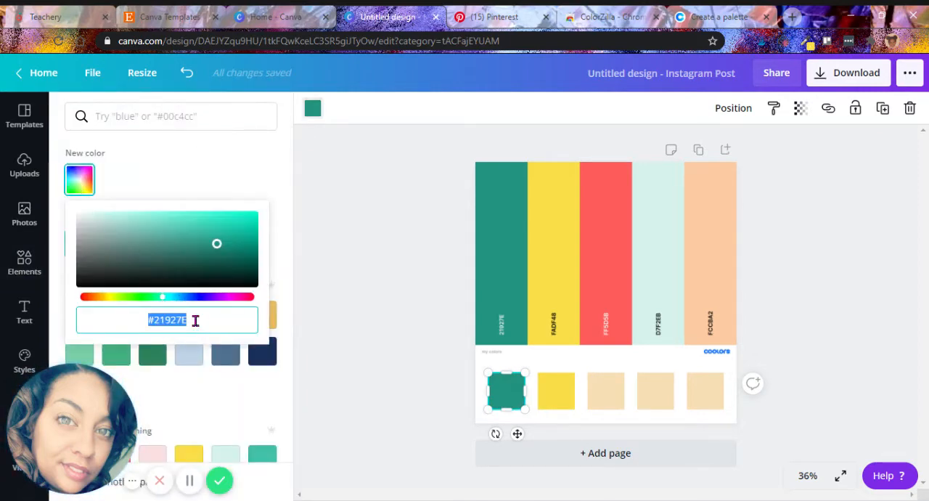
Switch to the Canva home page's Brand Kit and add #F9DE48 as a new color in the last untitled palette.
{"action": "left_click", "coordinate": [275, 14]}
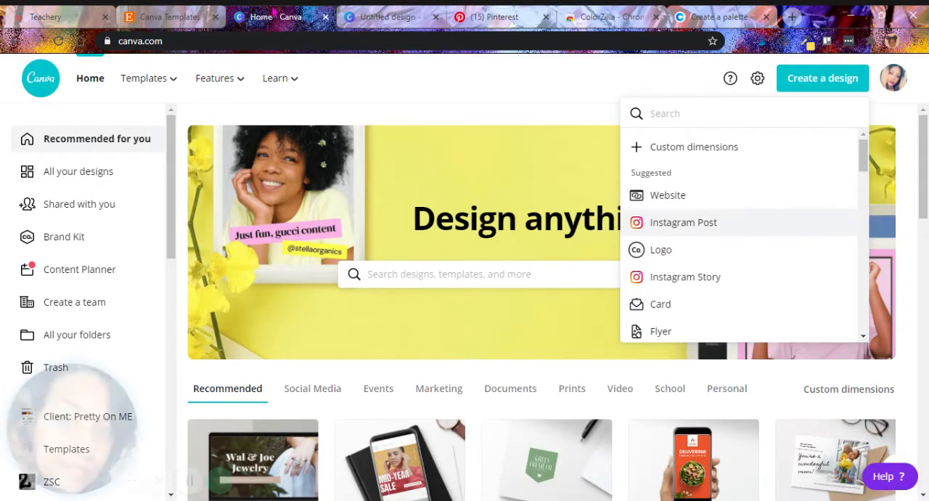
{"action": "left_click", "coordinate": [110, 242]}
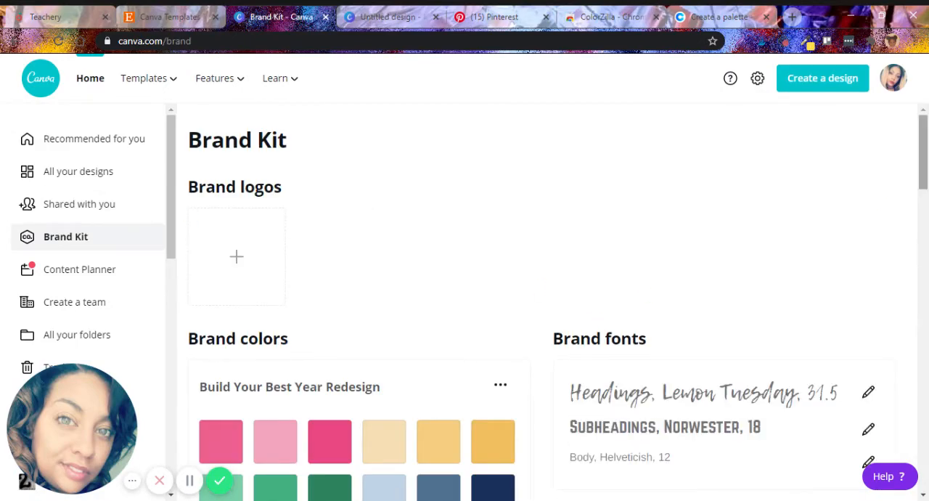
{"action": "left_click_drag", "start_coordinate": [926, 312], "coordinate": [925, 406]}
{"action": "left_click", "coordinate": [277, 353]}
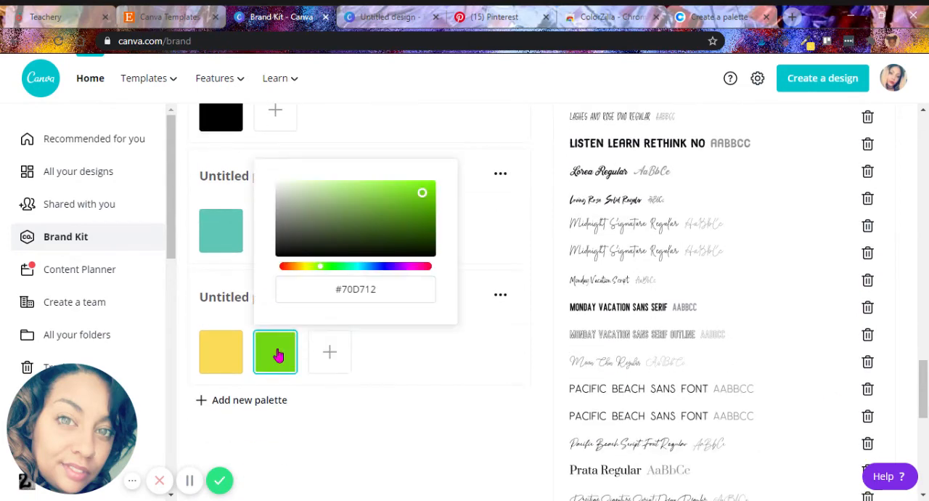
{"action": "left_click", "coordinate": [373, 289]}
{"action": "key", "text": "ctrl+v"}
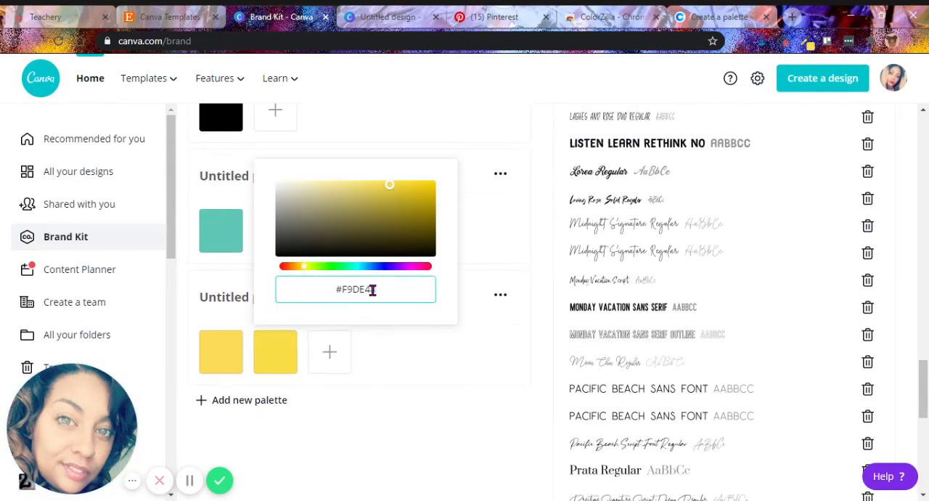
{"action": "left_click", "coordinate": [373, 378]}
Return to the Instagram Post design and check the yellow square's hex code in the custom color picker.
{"action": "left_click", "coordinate": [396, 16]}
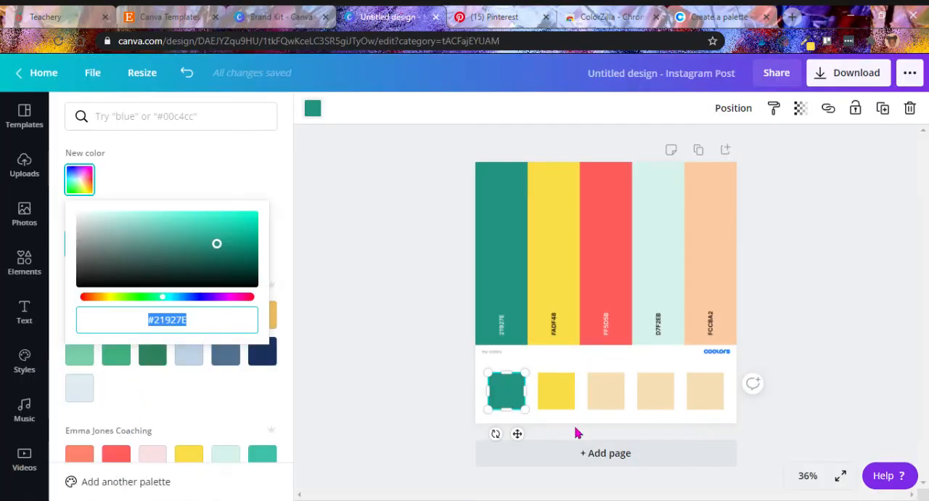
{"action": "left_click", "coordinate": [555, 408]}
{"action": "left_click", "coordinate": [76, 188]}
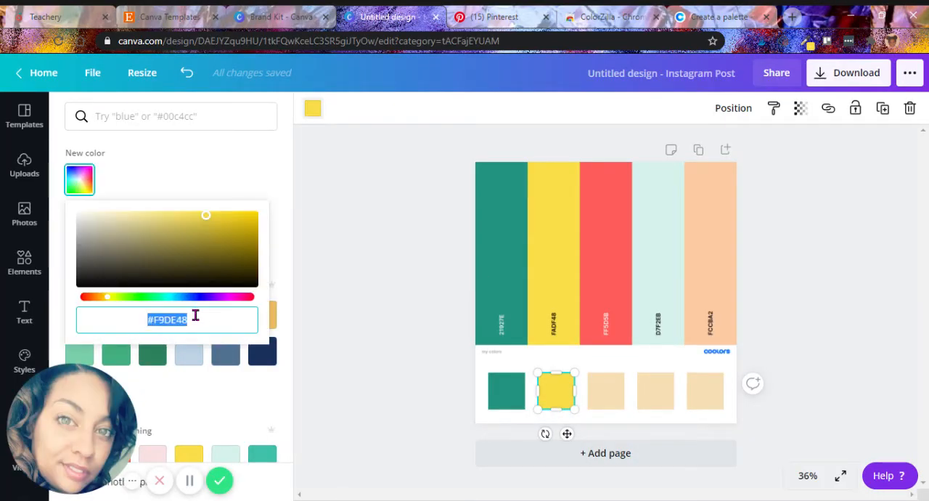
{"action": "left_click", "coordinate": [780, 295]}
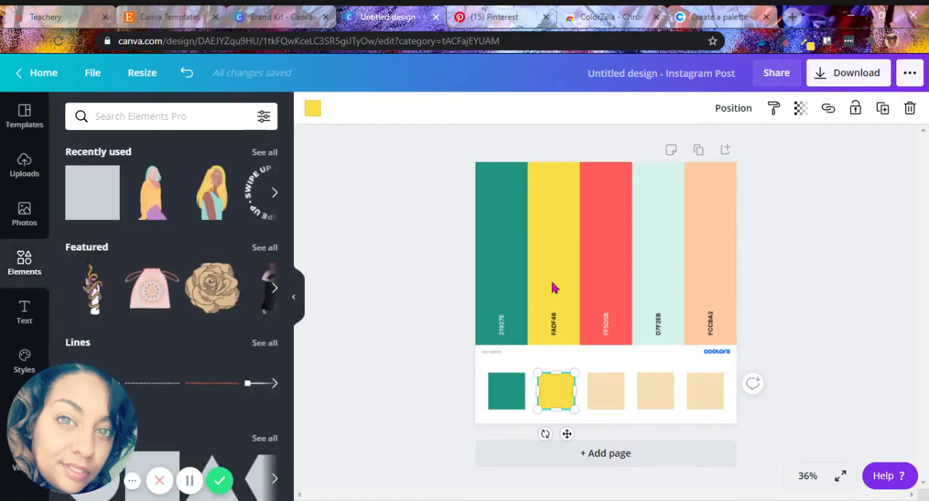
{"action": "left_click", "coordinate": [766, 378]}
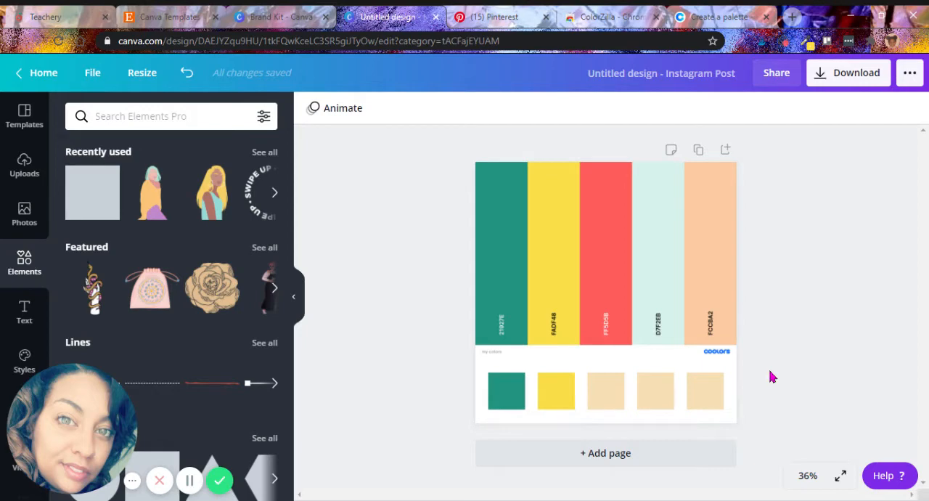
Add a second page and apply the photo "It's okay to rest." layout from the Brown, Pink and Green Abstract Shapes Wellness set.
{"action": "left_click", "coordinate": [634, 454]}
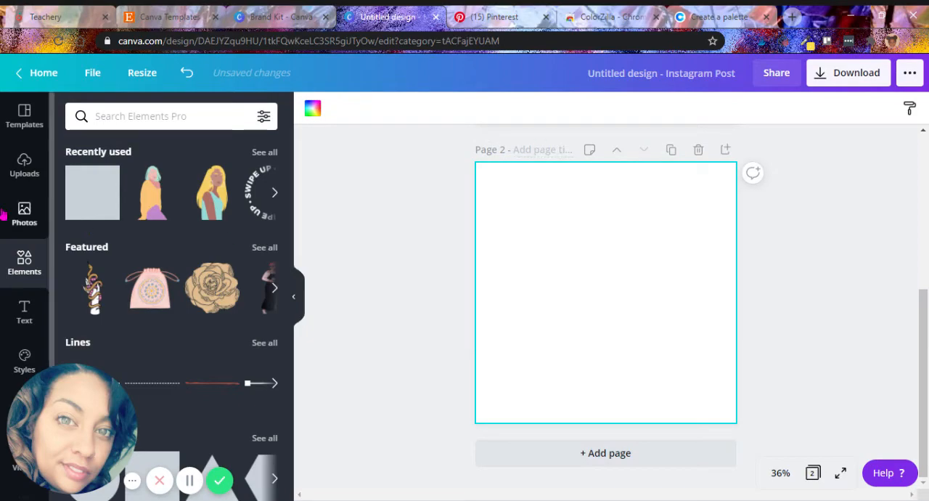
{"action": "left_click", "coordinate": [33, 122]}
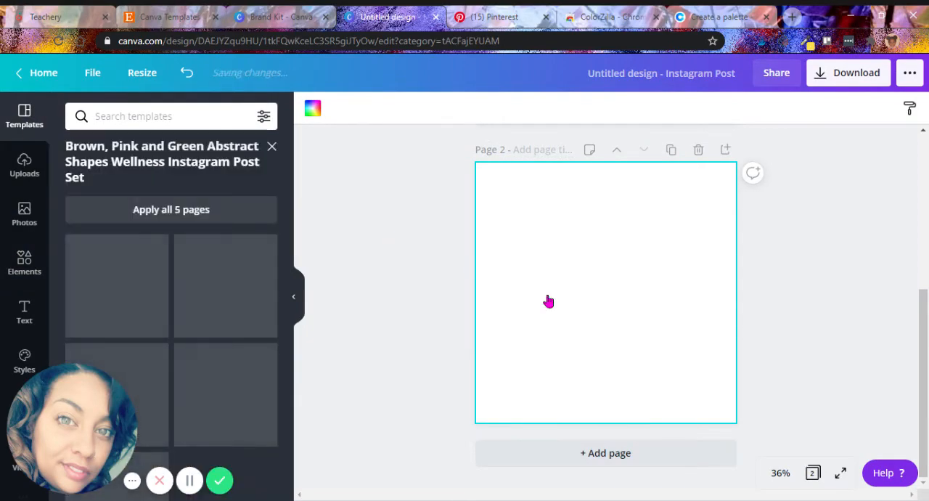
{"action": "left_click", "coordinate": [258, 306]}
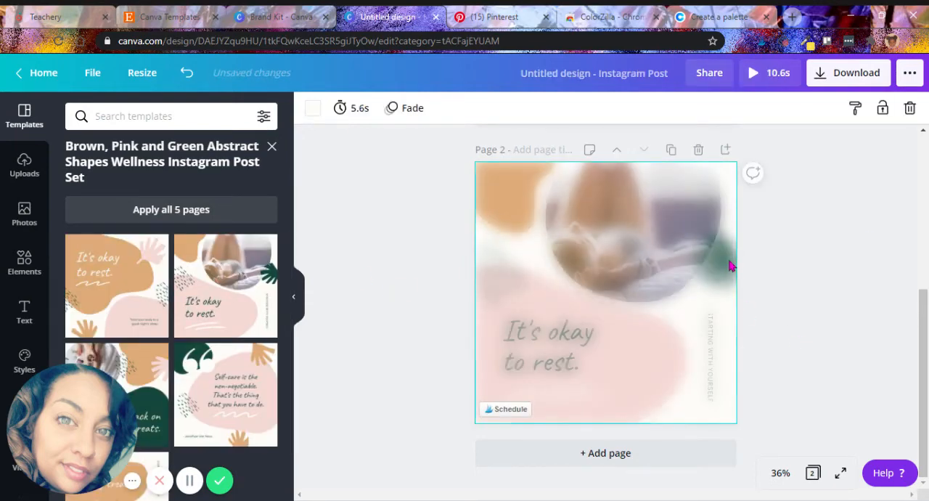
Recolor the tan corner blob on page 2 with the yellow from the document colors.
{"action": "left_click_drag", "start_coordinate": [924, 307], "coordinate": [914, 226]}
{"action": "left_click", "coordinate": [529, 327]}
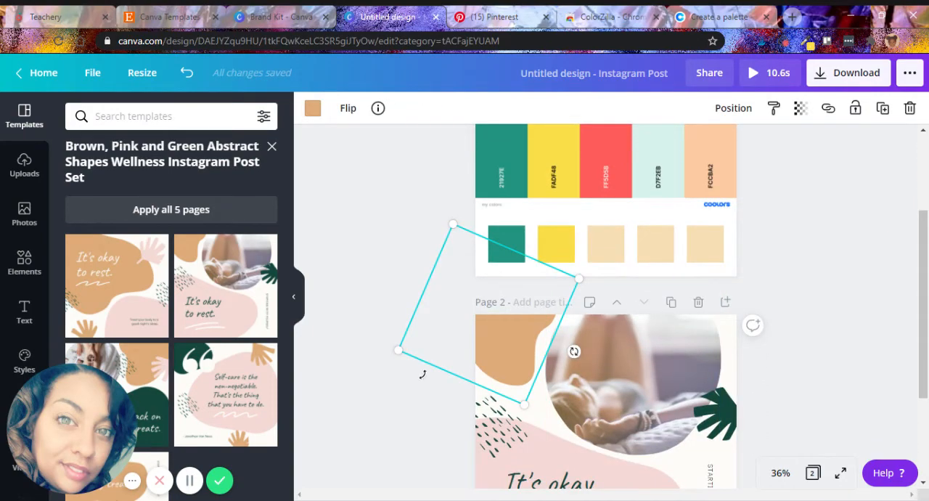
{"action": "left_click", "coordinate": [316, 112]}
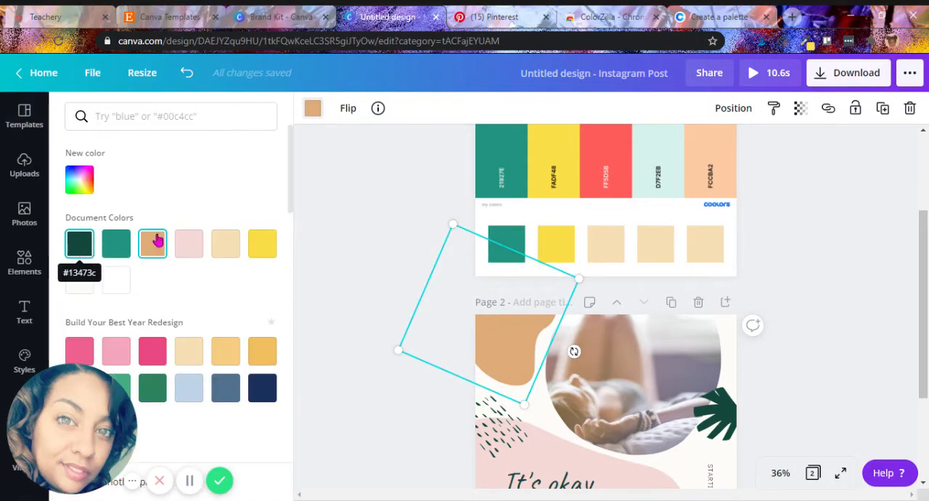
{"action": "left_click", "coordinate": [258, 245]}
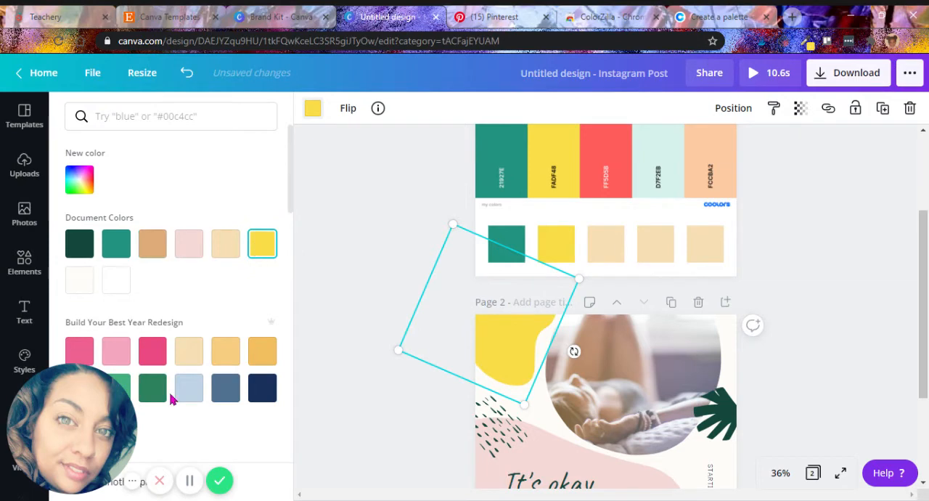
{"action": "left_click", "coordinate": [350, 358]}
{"action": "left_click", "coordinate": [872, 237]}
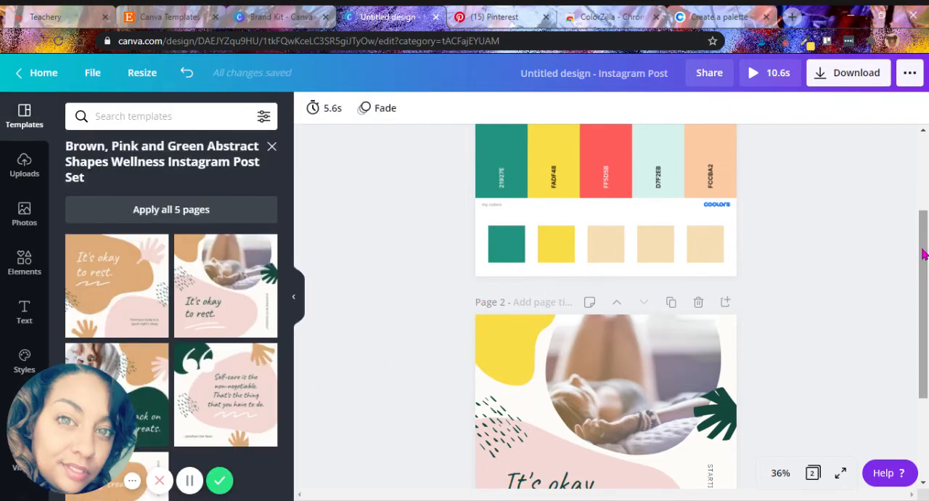
{"action": "left_click_drag", "start_coordinate": [923, 254], "coordinate": [916, 183]}
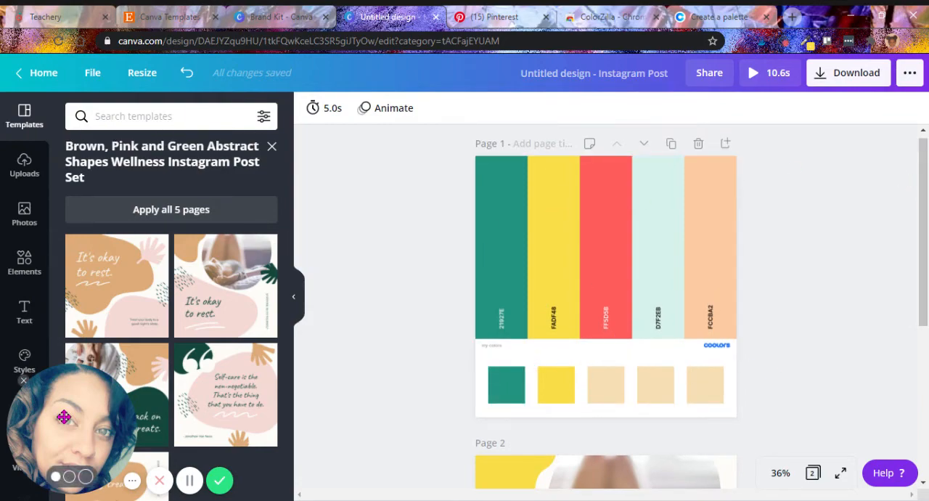
From the Canva home page, search for Pinterest Pin templates and open the "10 DIYS FOR YOUR BEACH TRIP" template.
{"action": "left_click_drag", "start_coordinate": [45, 413], "coordinate": [822, 468]}
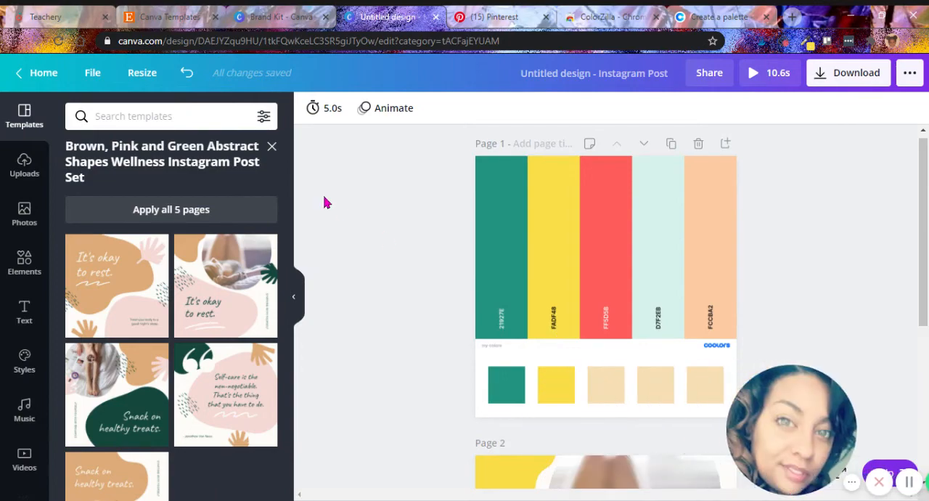
{"action": "left_click", "coordinate": [283, 16]}
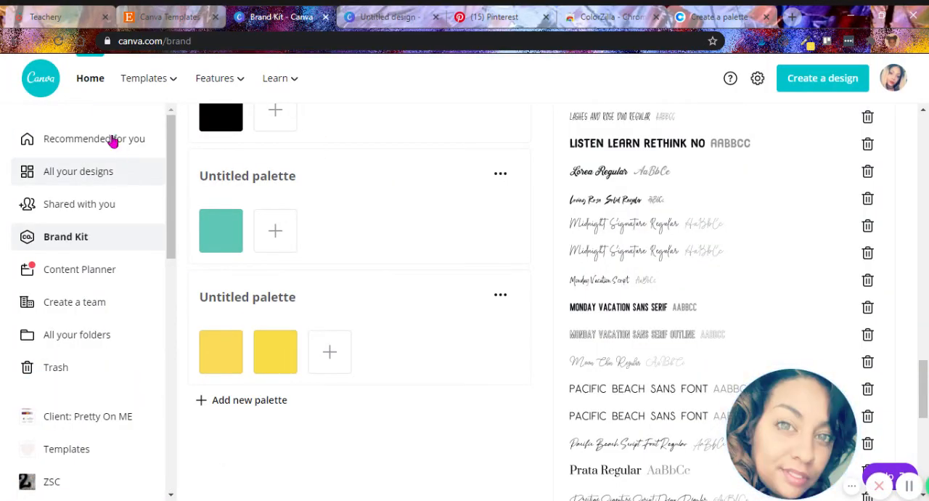
{"action": "left_click", "coordinate": [98, 81]}
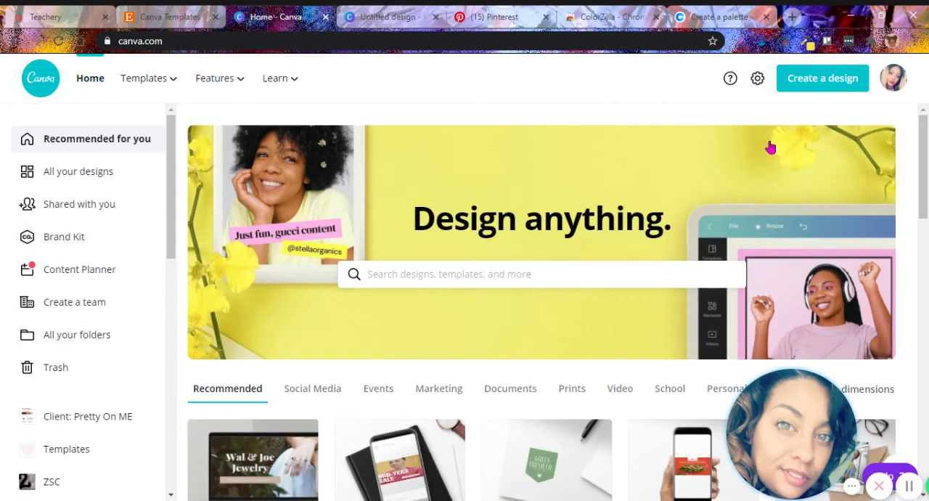
{"action": "left_click", "coordinate": [462, 273]}
{"action": "type", "text": "Pi"}
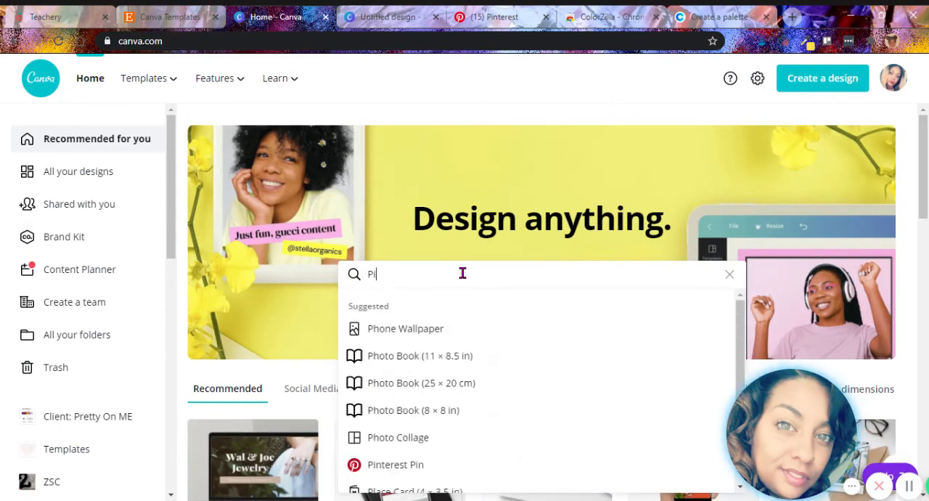
{"action": "type", "text": "ntere"}
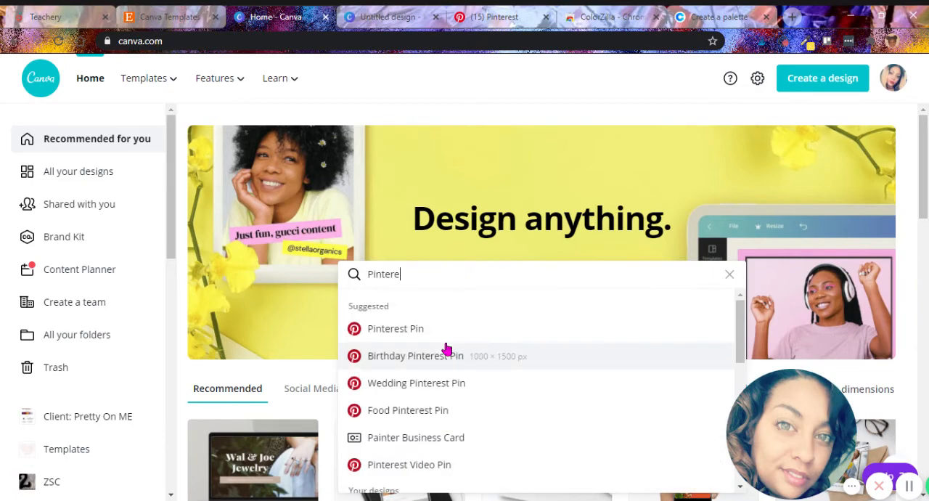
{"action": "left_click", "coordinate": [428, 336]}
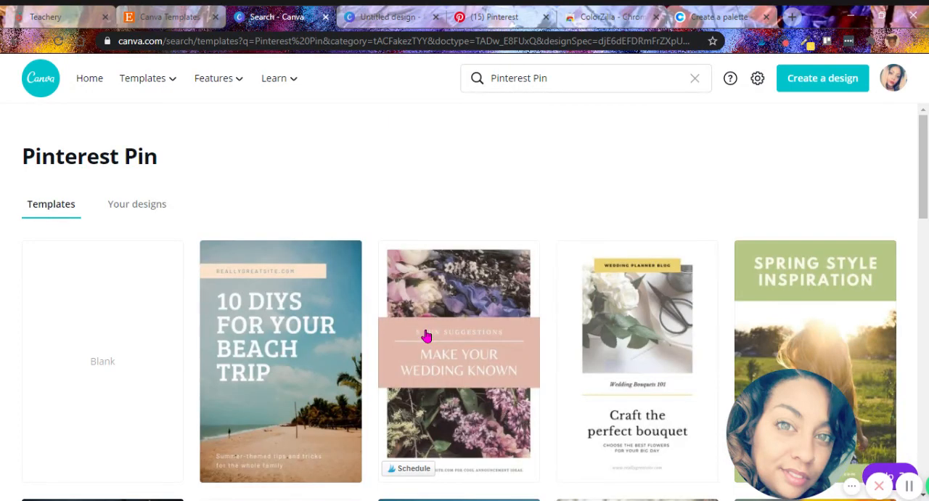
{"action": "left_click", "coordinate": [328, 323]}
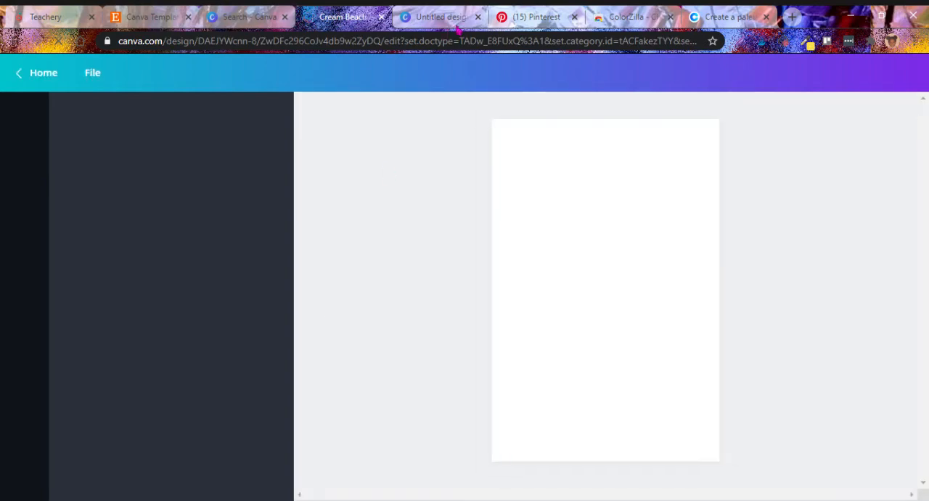
Close the untitled Instagram Post tab and place its color palette page on a new second page of the Pinterest design.
{"action": "left_click", "coordinate": [477, 17]}
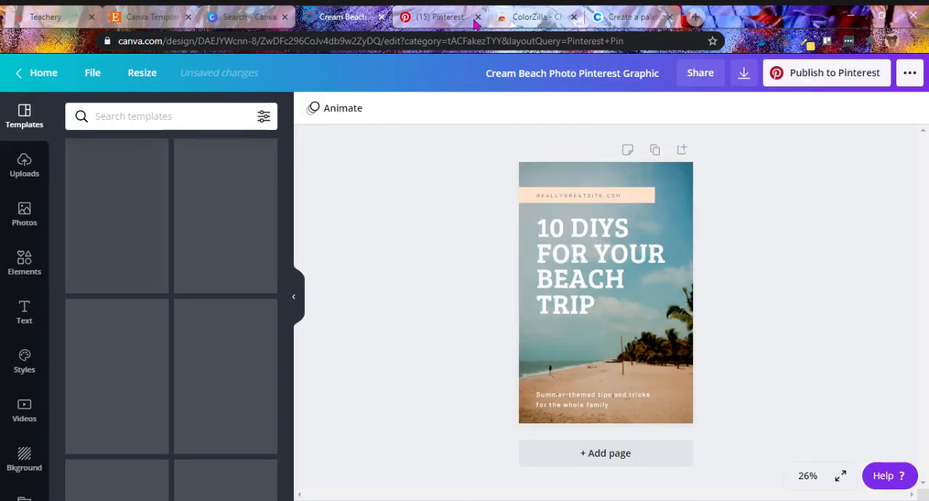
{"action": "left_click", "coordinate": [608, 453]}
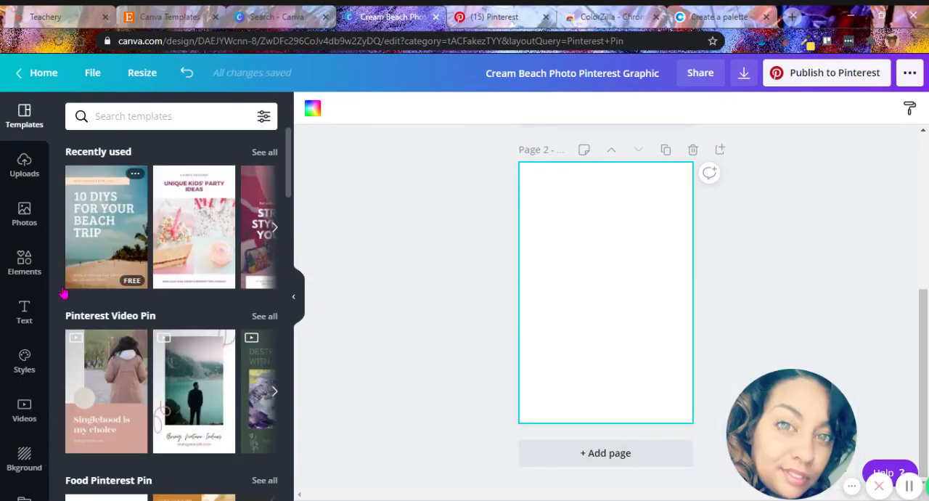
{"action": "left_click_drag", "start_coordinate": [50, 294], "coordinate": [46, 380]}
{"action": "left_click", "coordinate": [37, 388]}
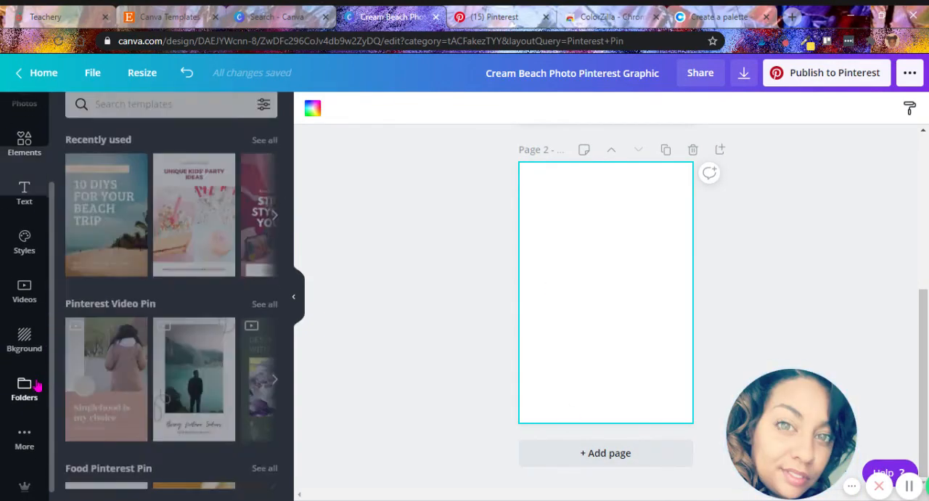
{"action": "left_click", "coordinate": [166, 190]}
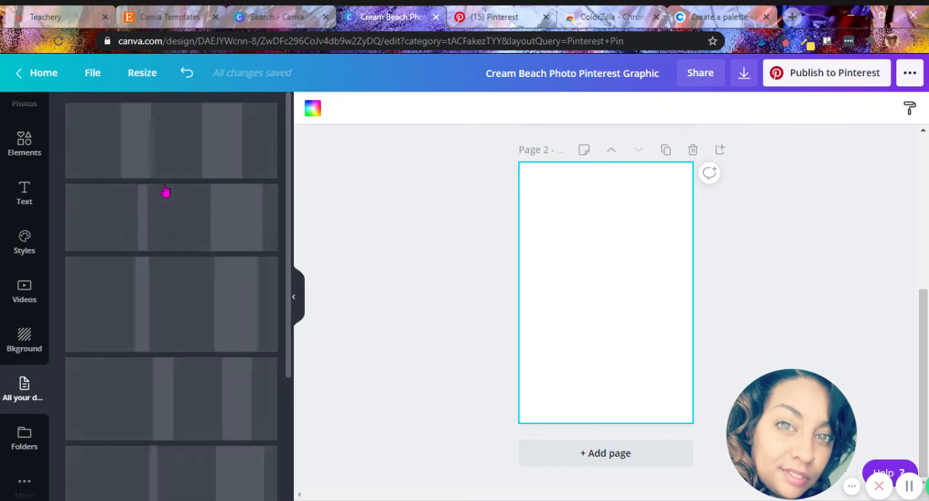
{"action": "left_click", "coordinate": [164, 156]}
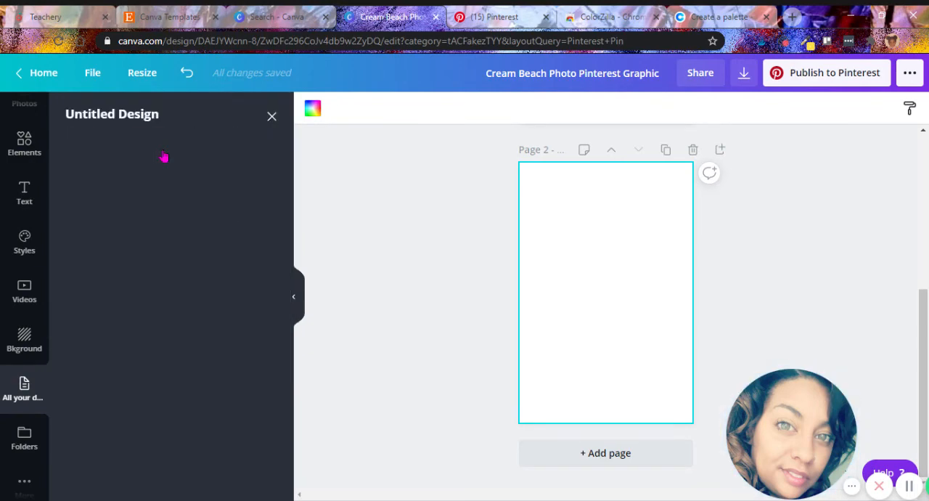
{"action": "left_click", "coordinate": [94, 179]}
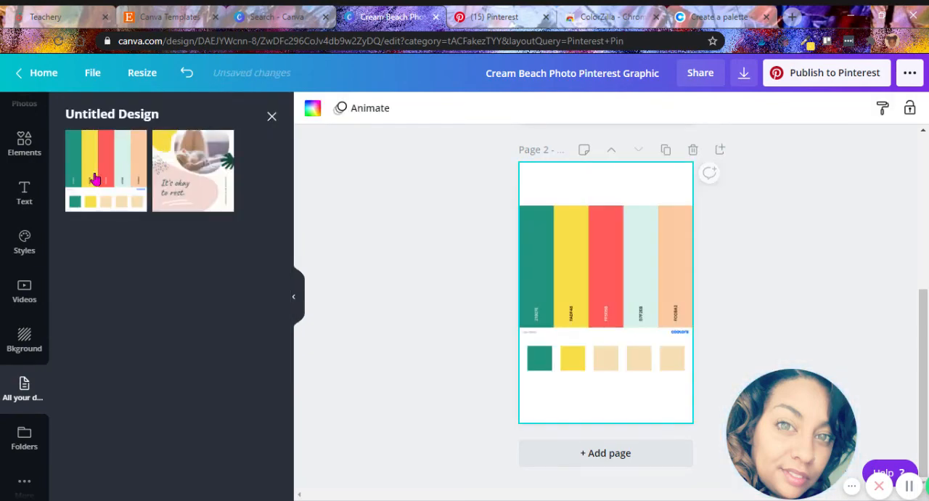
{"action": "left_click", "coordinate": [711, 241]}
Examine the document colors offered for the peach REALLYGREATSITE.COM banner on page 1 and compare them with the page 2 palette.
{"action": "left_click_drag", "start_coordinate": [924, 338], "coordinate": [925, 181]}
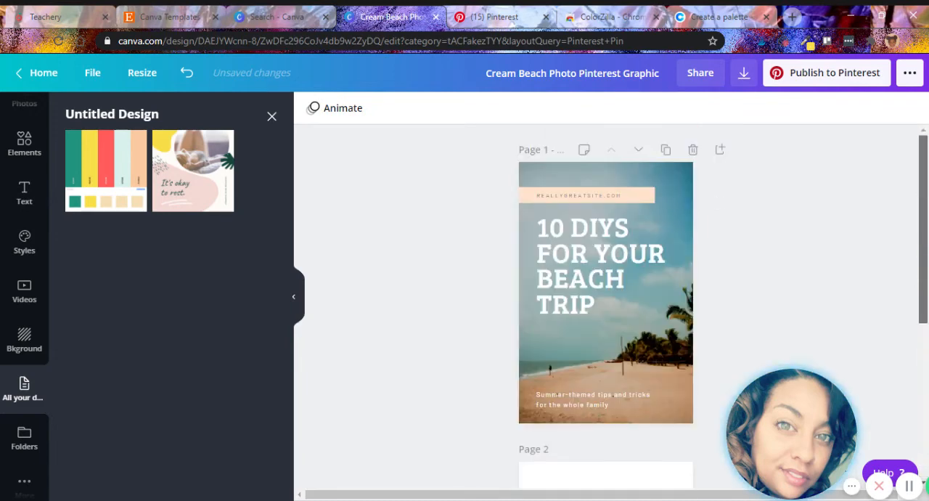
{"action": "left_click", "coordinate": [645, 191]}
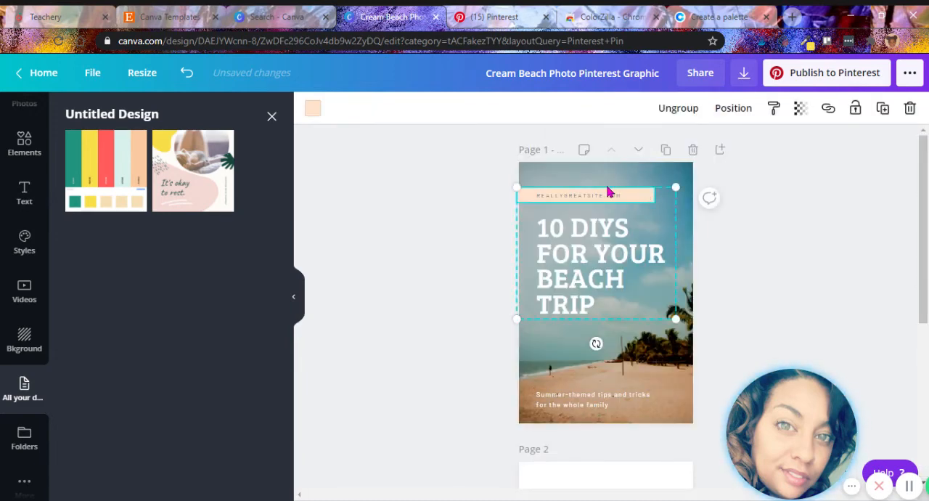
{"action": "left_click", "coordinate": [313, 116]}
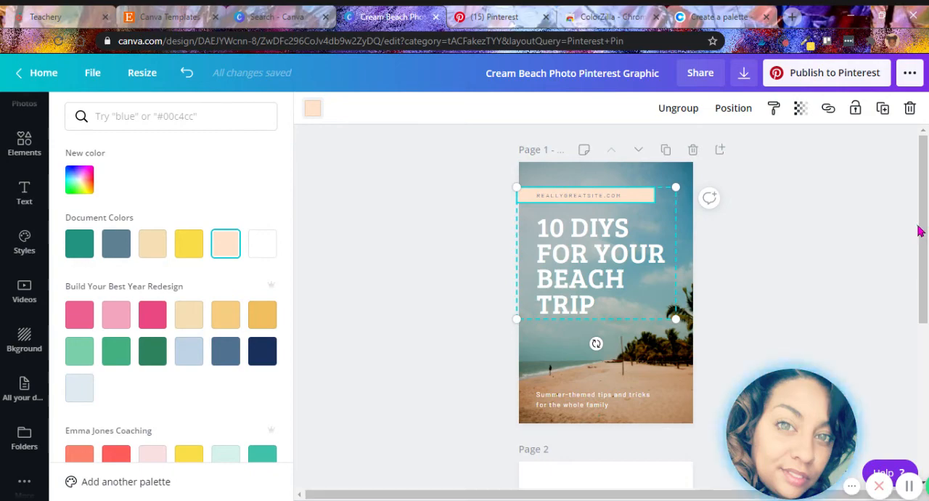
{"action": "scroll", "coordinate": [927, 231], "scroll_direction": "down", "scroll_amount": 3}
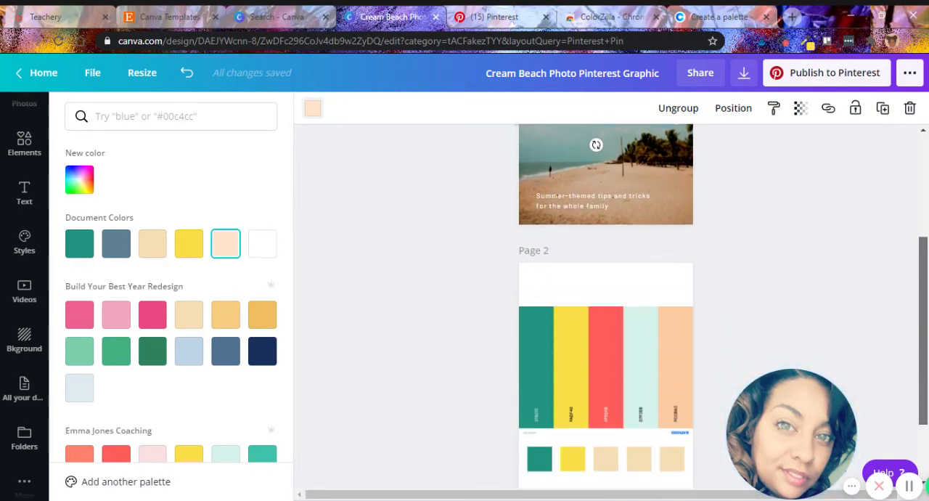
Reopen the Untitled Design pages list and move the palette image on page 2 up past the page's upper edge.
{"action": "left_click", "coordinate": [24, 389]}
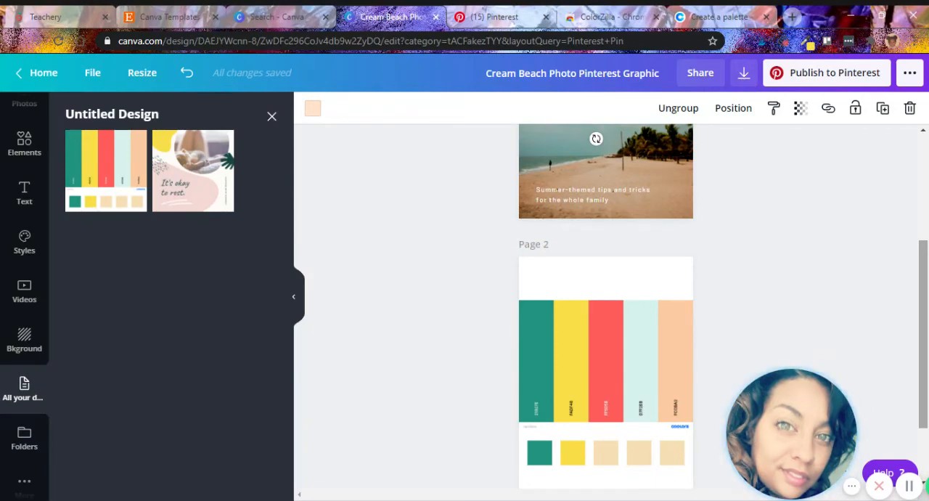
{"action": "left_click_drag", "start_coordinate": [924, 333], "coordinate": [924, 385]}
{"action": "left_click", "coordinate": [664, 177]}
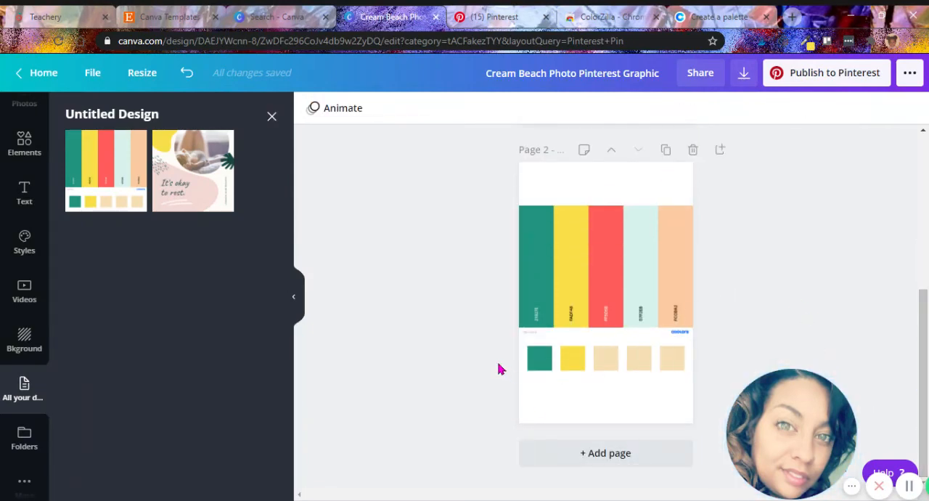
{"action": "left_click_drag", "start_coordinate": [626, 302], "coordinate": [623, 193]}
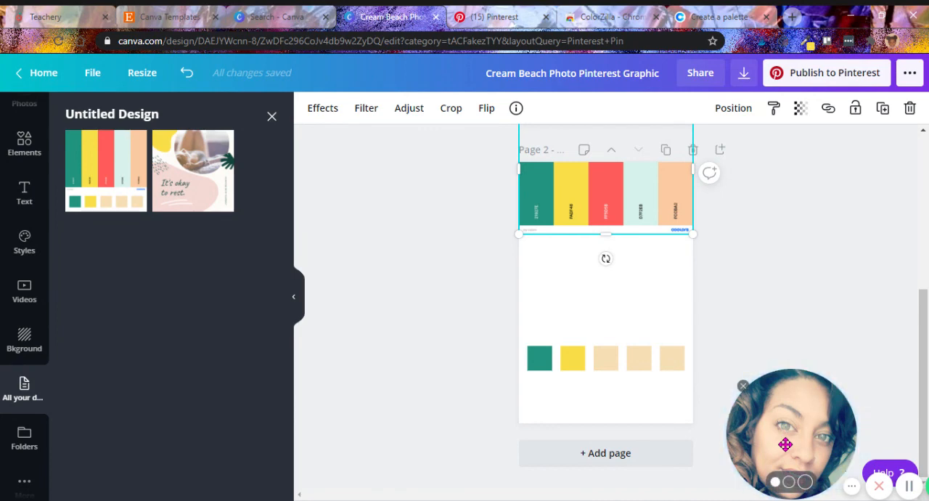
{"action": "left_click_drag", "start_coordinate": [784, 441], "coordinate": [367, 291]}
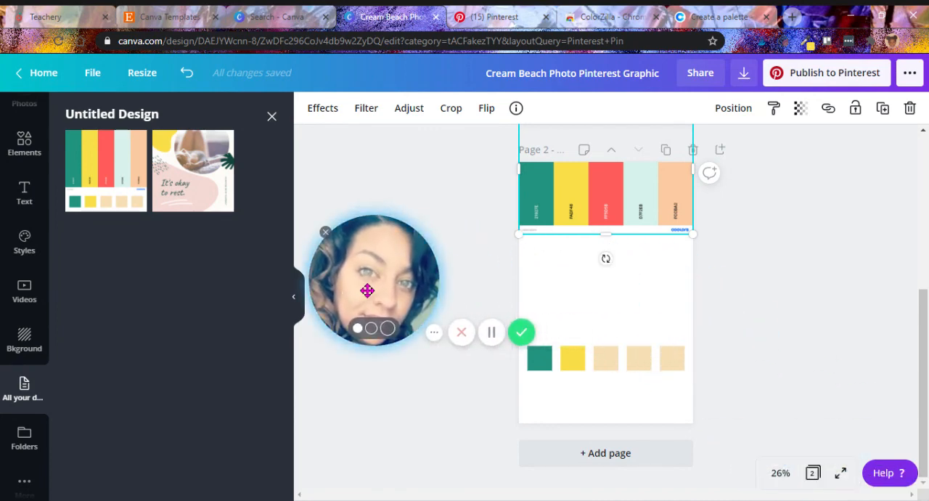